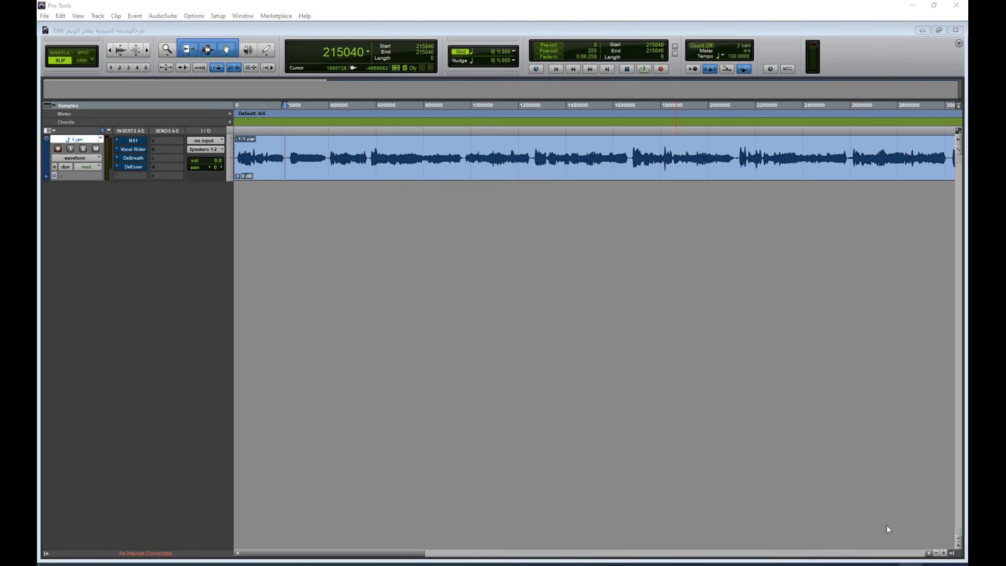
# Step: Play the voice track from sample 215040, stop the playback and make the track slightly taller
pyautogui.click(644, 68)
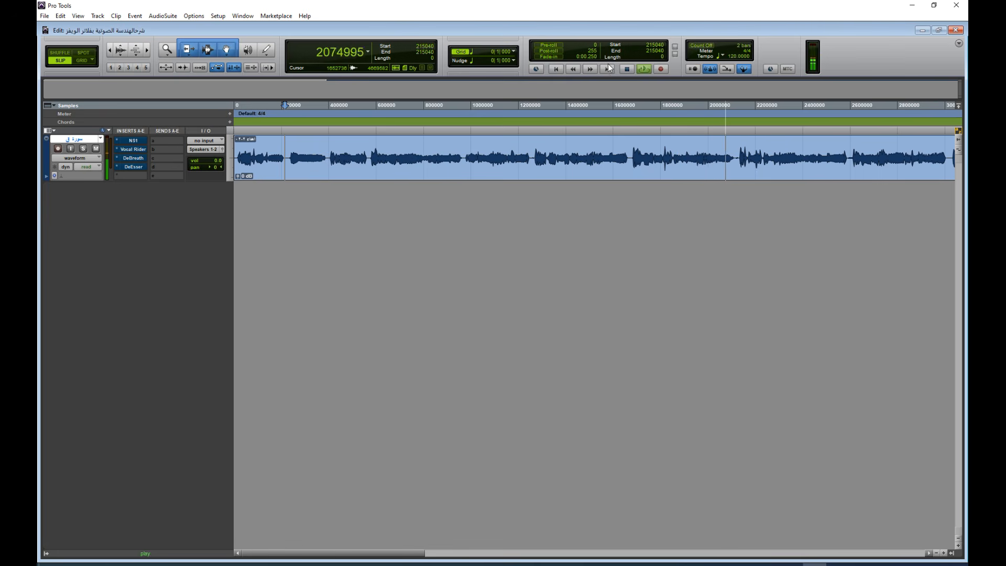
pyautogui.click(626, 68)
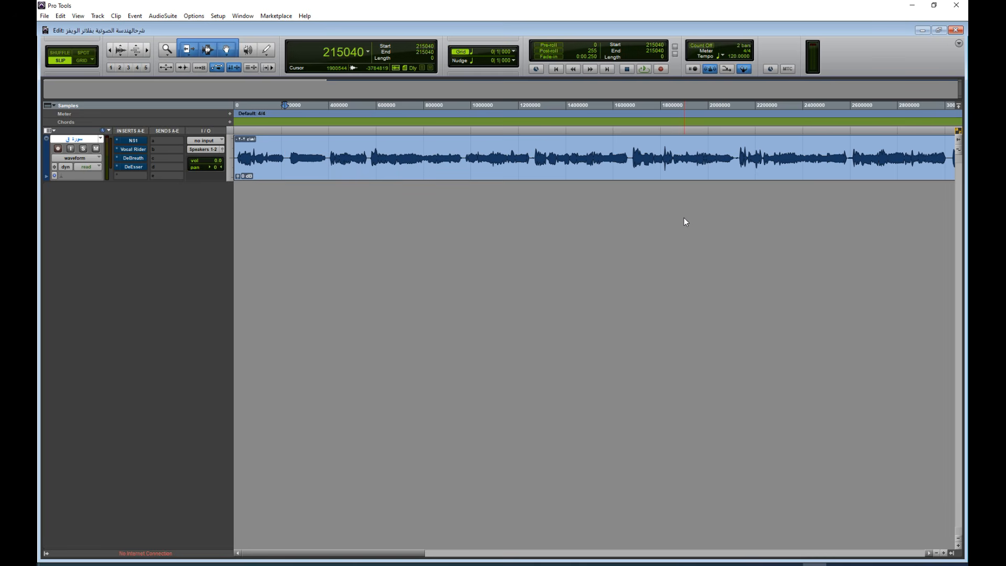
pyautogui.moveTo(195, 179); pyautogui.dragTo(195, 205)
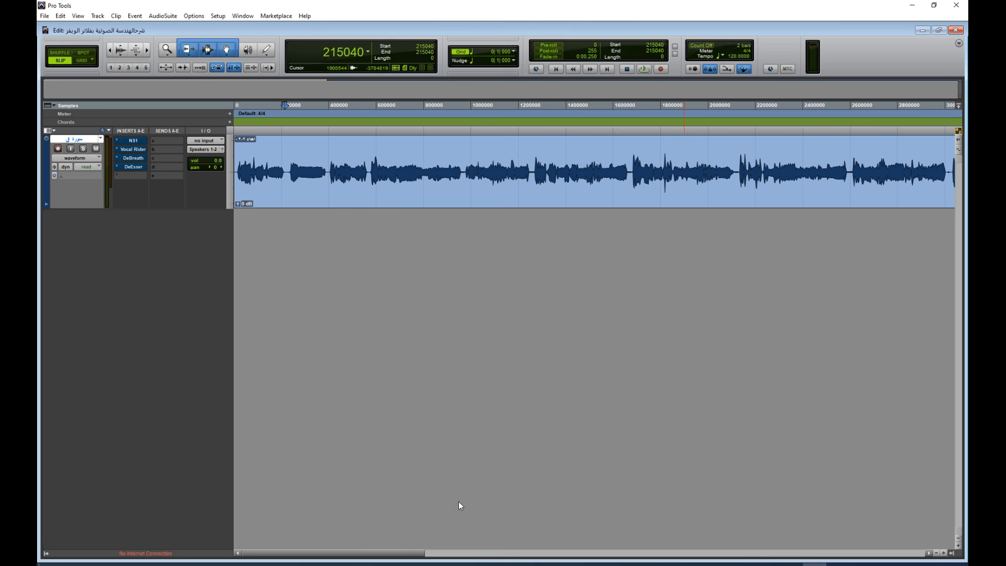
# Step: Open the voice track's NS1 noise suppressor and set its suppression fader to about 19.6
pyautogui.click(142, 141)
pyautogui.moveTo(419, 259); pyautogui.dragTo(642, 182)
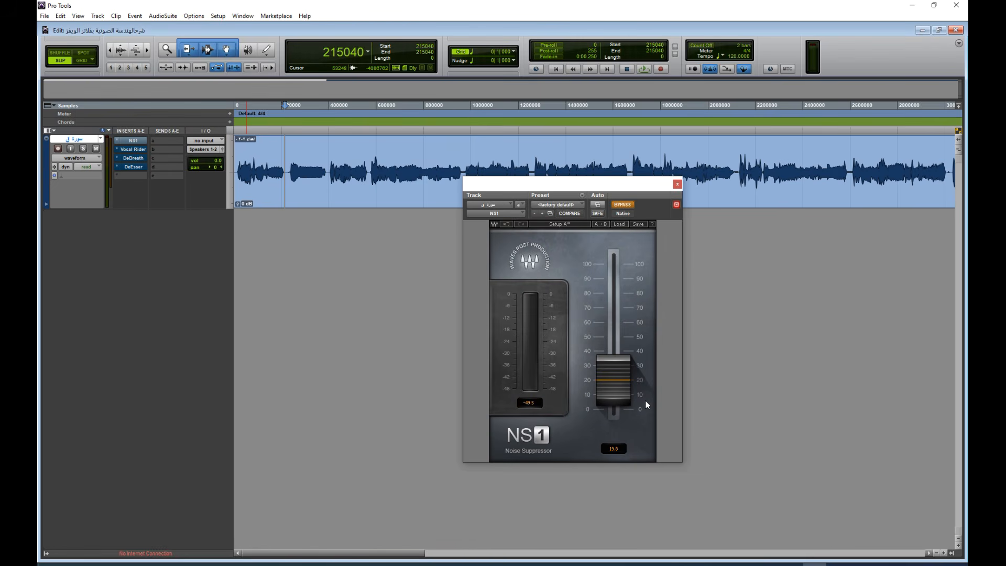
pyautogui.moveTo(582, 186); pyautogui.dragTo(355, 221)
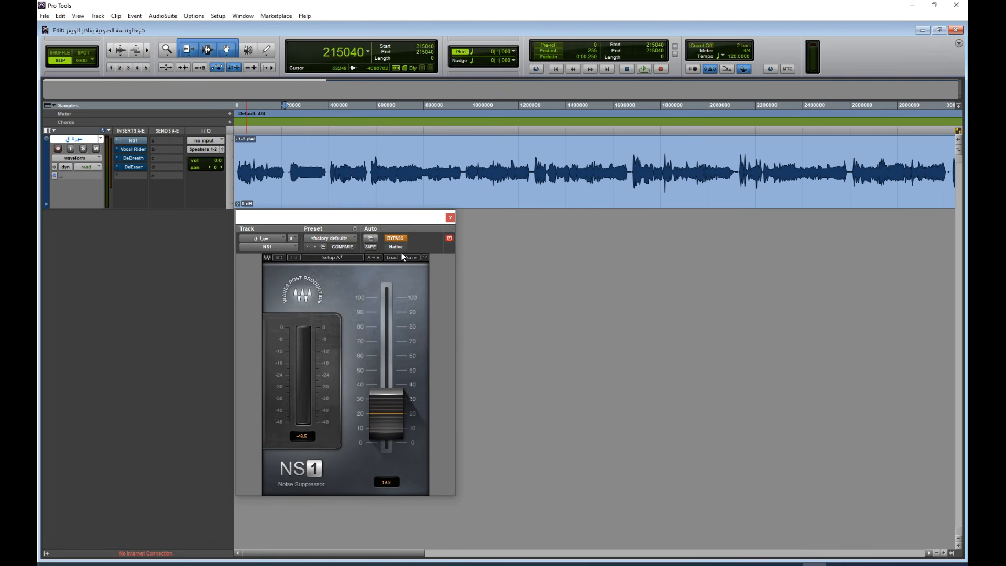
pyautogui.moveTo(383, 431); pyautogui.dragTo(383, 431)
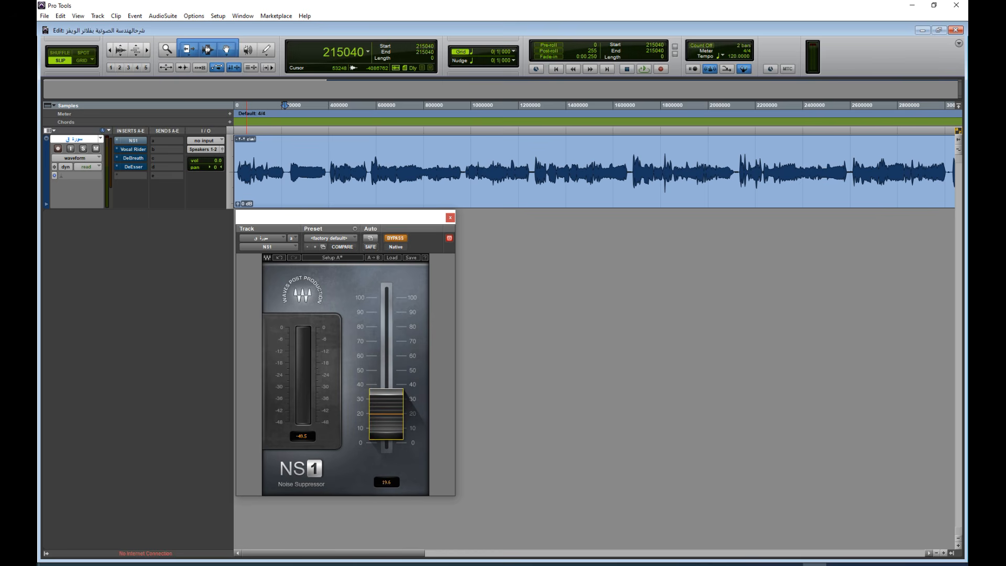
# Step: Try the NS1 suppression fader at 50 and bring it back down to about 20
pyautogui.moveTo(310, 225); pyautogui.dragTo(440, 188)
pyautogui.moveTo(516, 377); pyautogui.dragTo(522, 338)
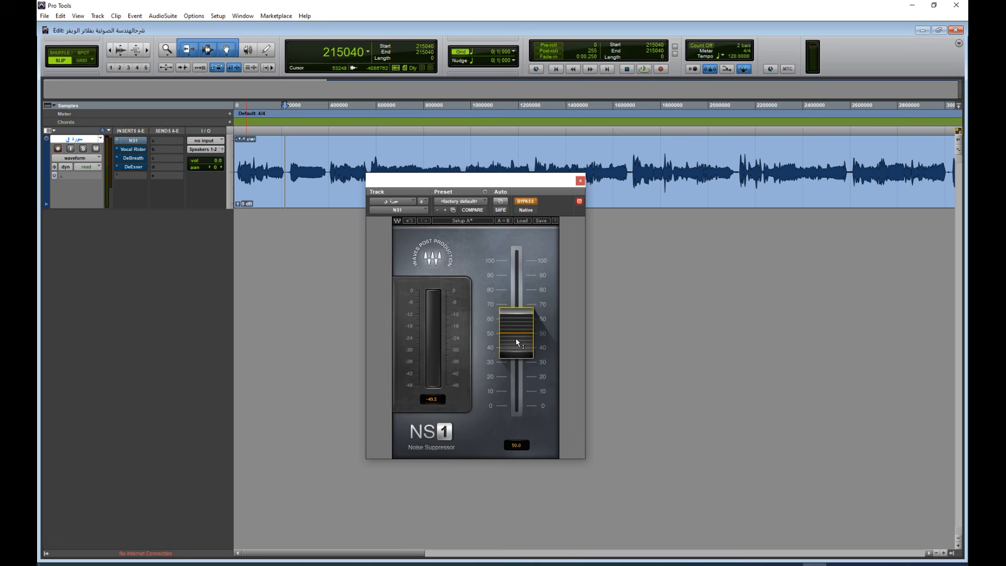
pyautogui.moveTo(516, 341); pyautogui.dragTo(516, 384)
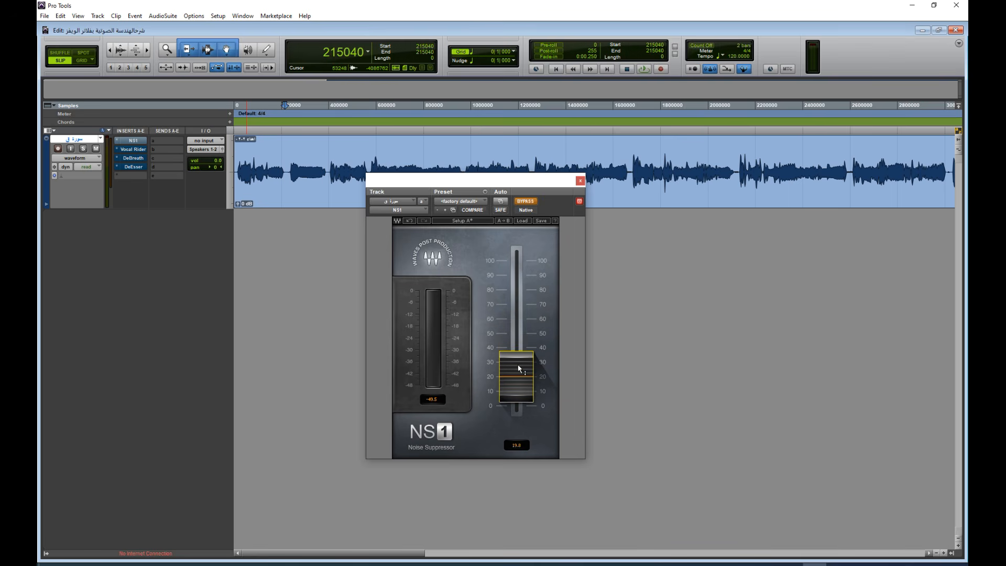
# Step: Fine-tune the NS1 suppression to about 19.7, take the plug-in out of bypass and close its window
pyautogui.moveTo(470, 193); pyautogui.dragTo(465, 239)
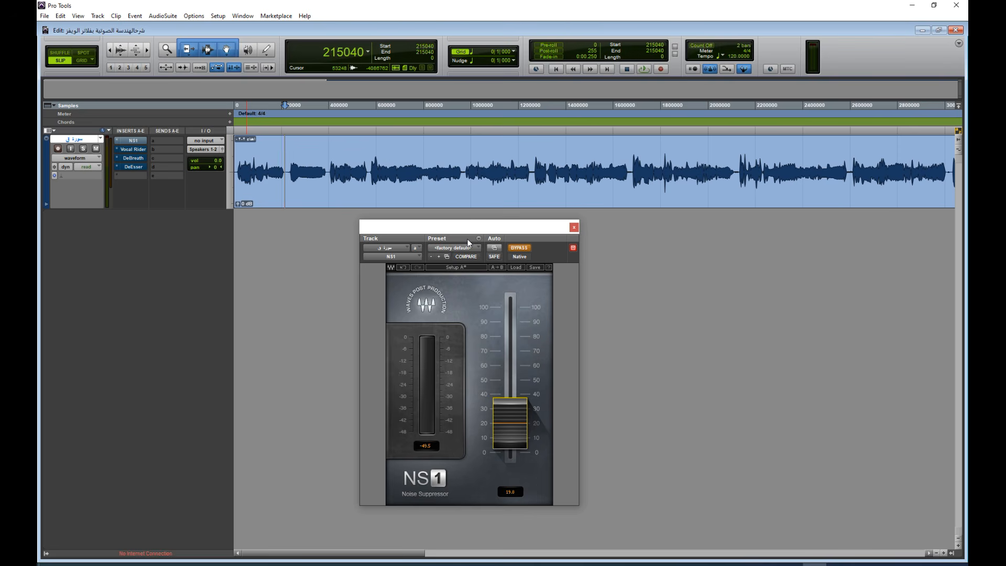
pyautogui.moveTo(464, 225); pyautogui.dragTo(497, 219)
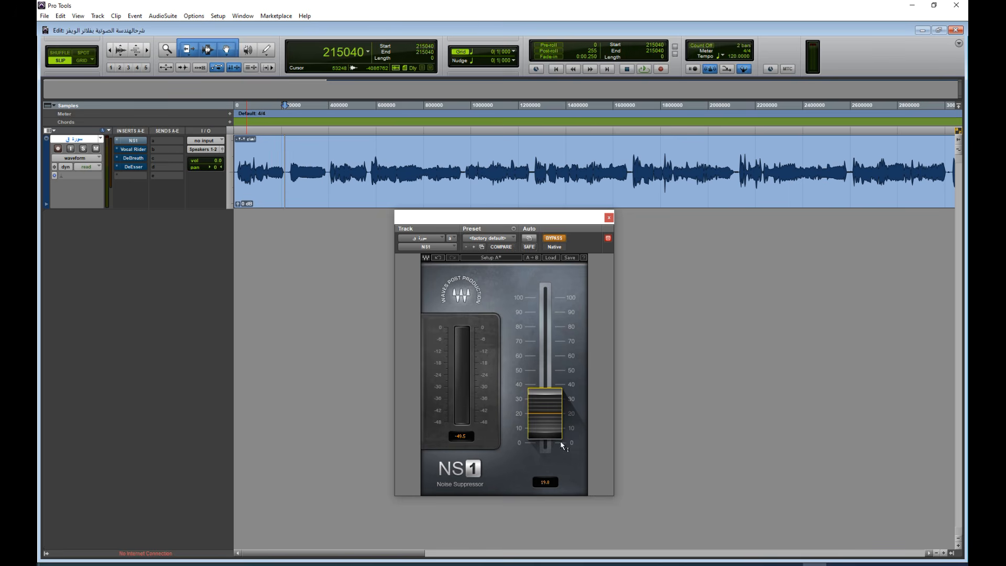
pyautogui.moveTo(545, 414); pyautogui.dragTo(545, 414)
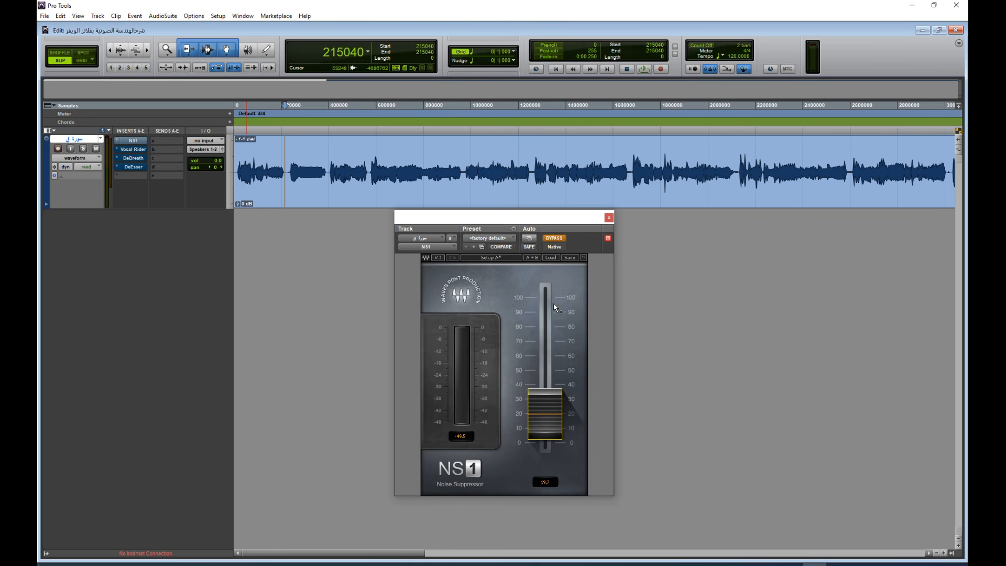
pyautogui.click(554, 238)
pyautogui.click(609, 218)
# Step: Enlarge the waveform and the track height to examine the level peaks between samples 1400000 and 2100000
pyautogui.hscroll(5, 404, 553)
pyautogui.hscroll(-3, 391, 554)
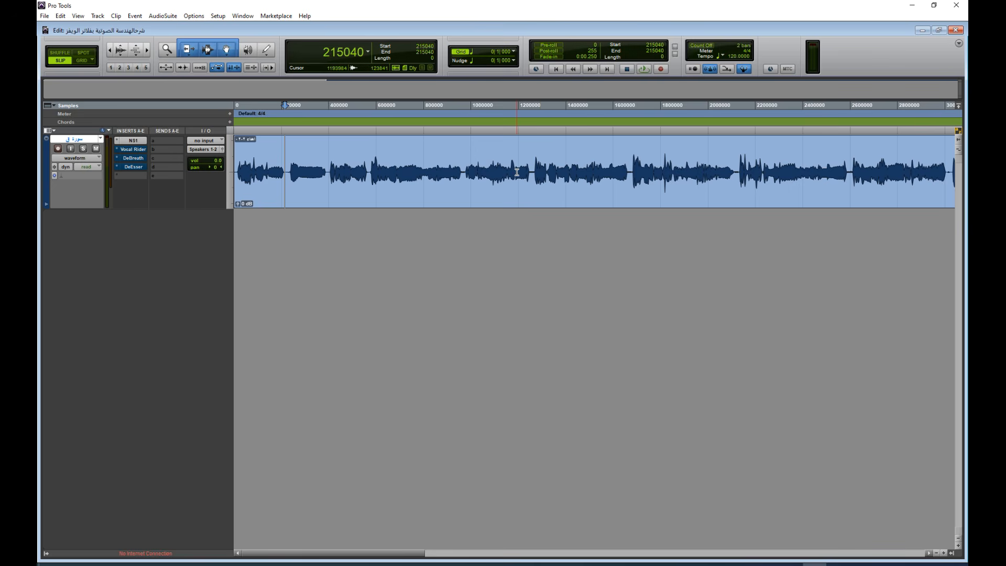
pyautogui.click(146, 52)
pyautogui.click(146, 52)
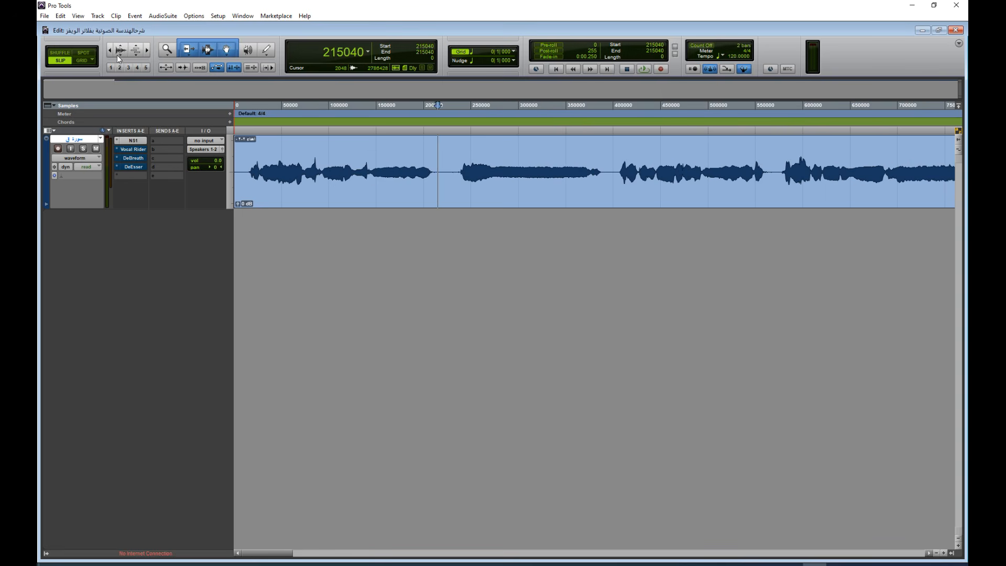
pyautogui.click(121, 51)
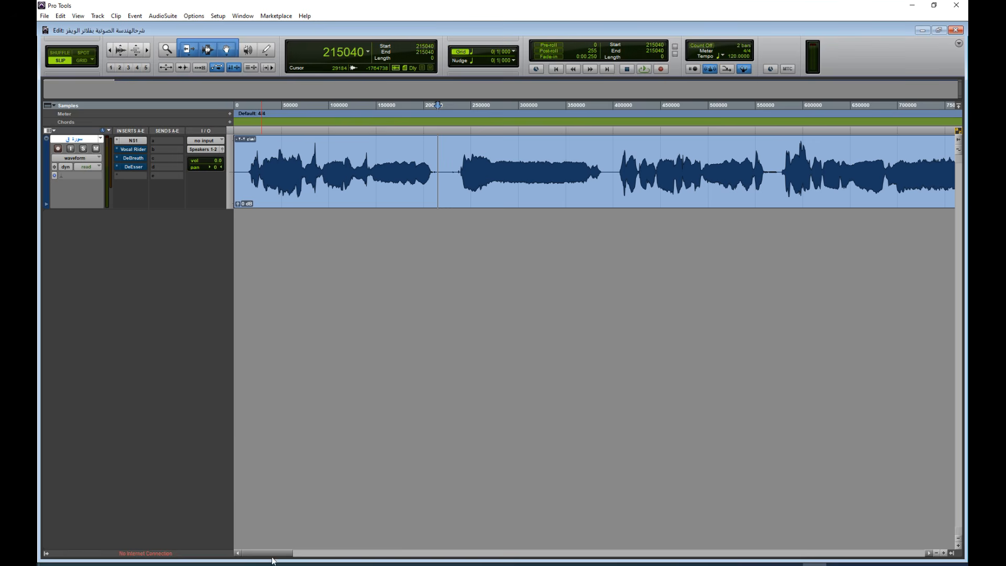
pyautogui.moveTo(179, 208); pyautogui.dragTo(196, 340)
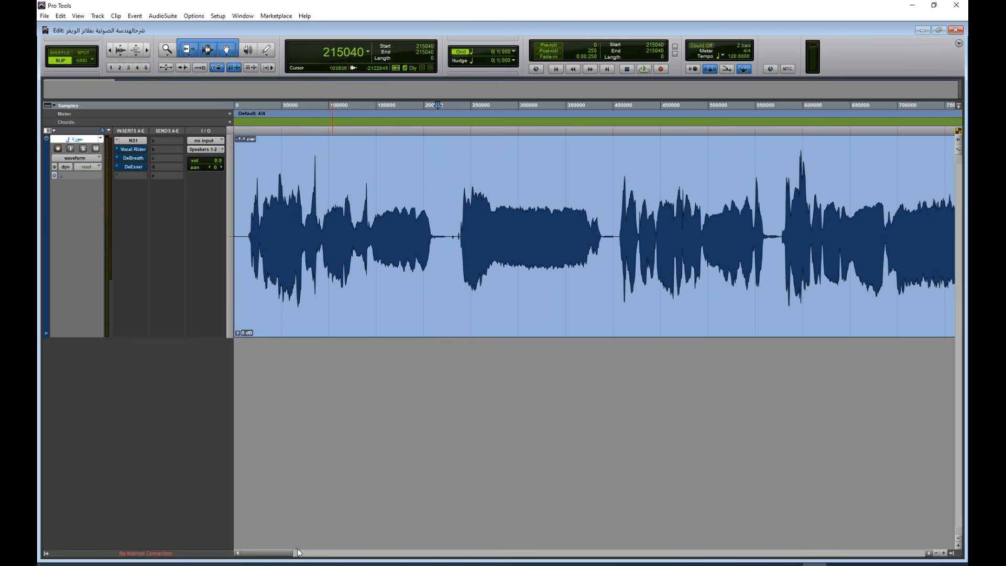
pyautogui.moveTo(278, 557); pyautogui.dragTo(370, 554)
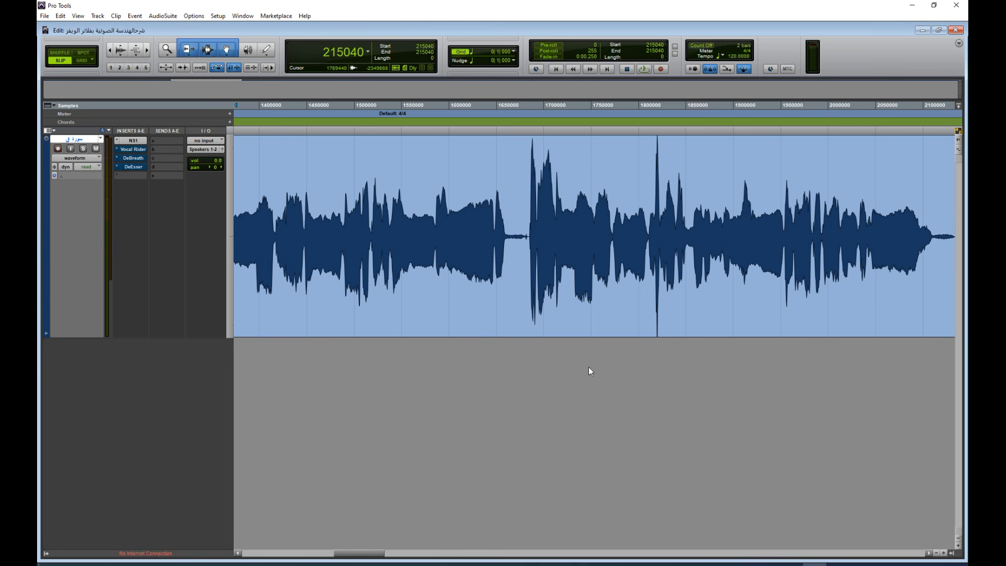
# Step: Show the clip gain line and lower the gain of the loud peak from sample 1817600 to 1822592 to about -6.7 dB
pyautogui.click(147, 51)
pyautogui.moveTo(362, 553); pyautogui.dragTo(370, 555)
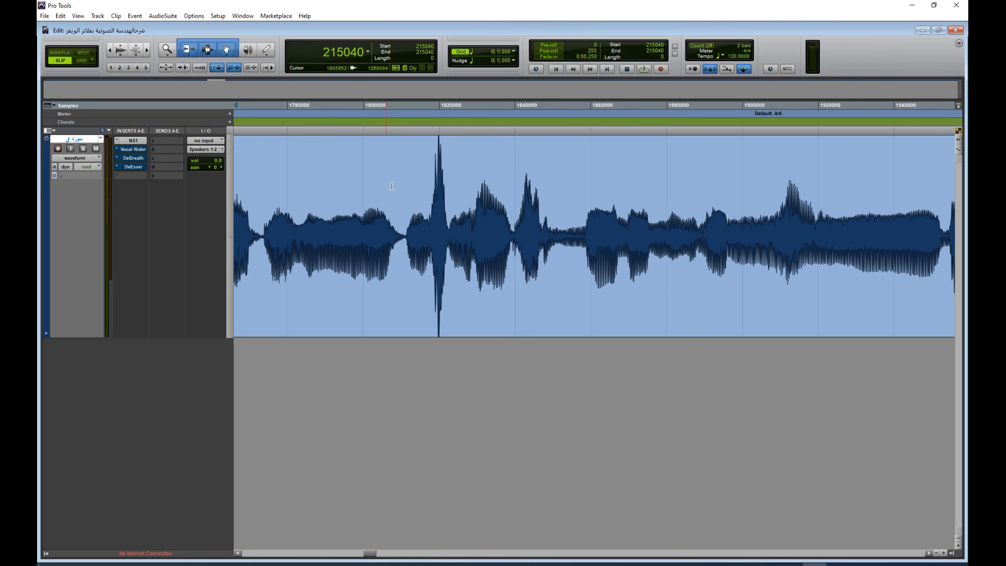
pyautogui.moveTo(402, 179); pyautogui.dragTo(448, 185)
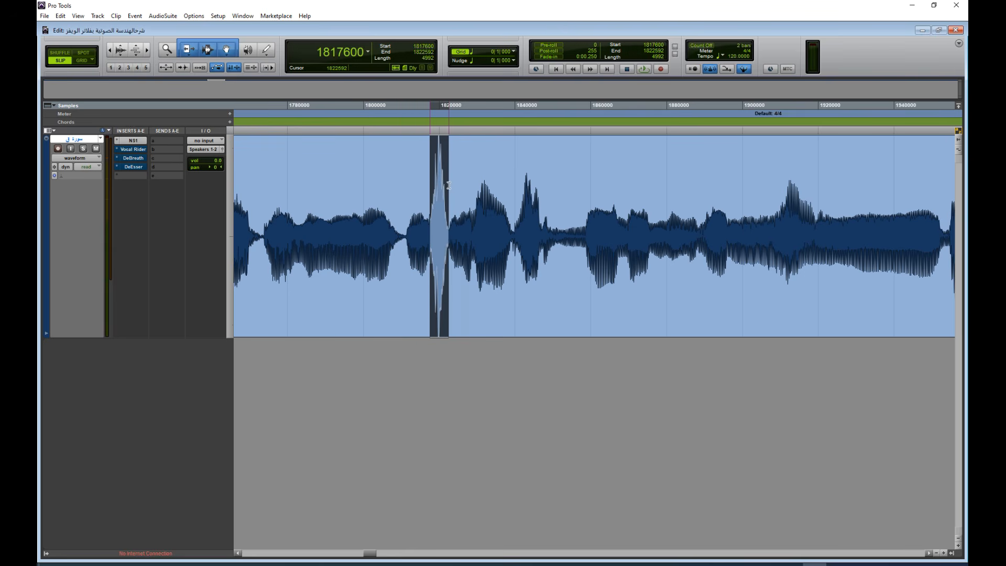
pyautogui.rightClick(444, 233)
pyautogui.moveTo(511, 324)
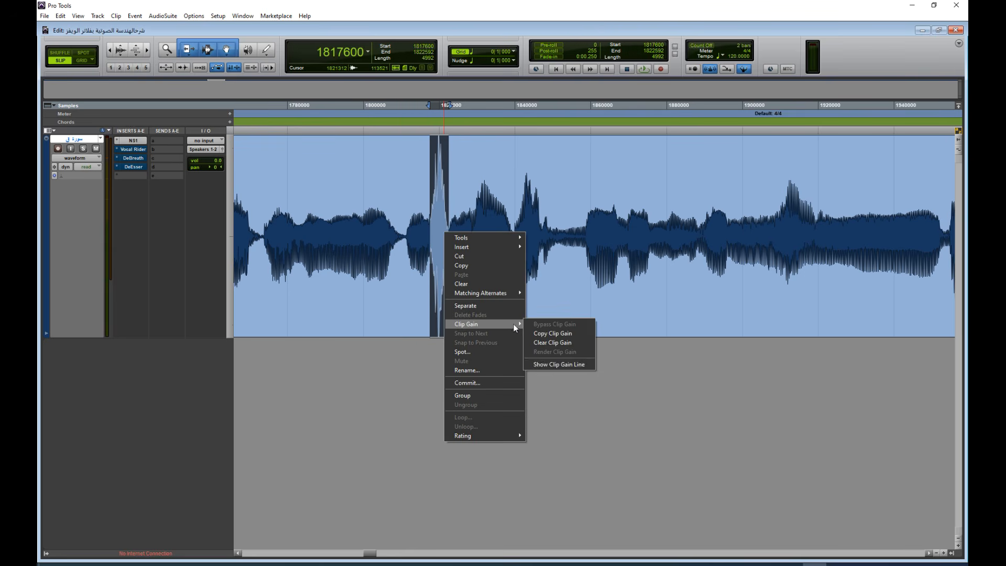
pyautogui.click(547, 364)
pyautogui.moveTo(440, 231); pyautogui.dragTo(445, 247)
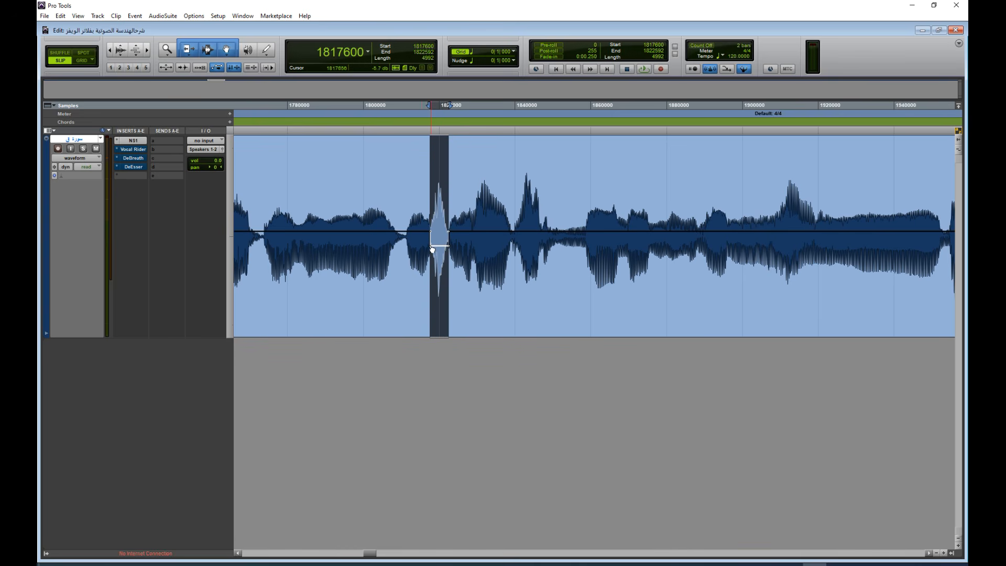
pyautogui.moveTo(433, 249); pyautogui.dragTo(443, 246)
# Step: Lower the clip gain of the loud peak between samples 2134400 and 2142720
pyautogui.moveTo(373, 557); pyautogui.dragTo(392, 554)
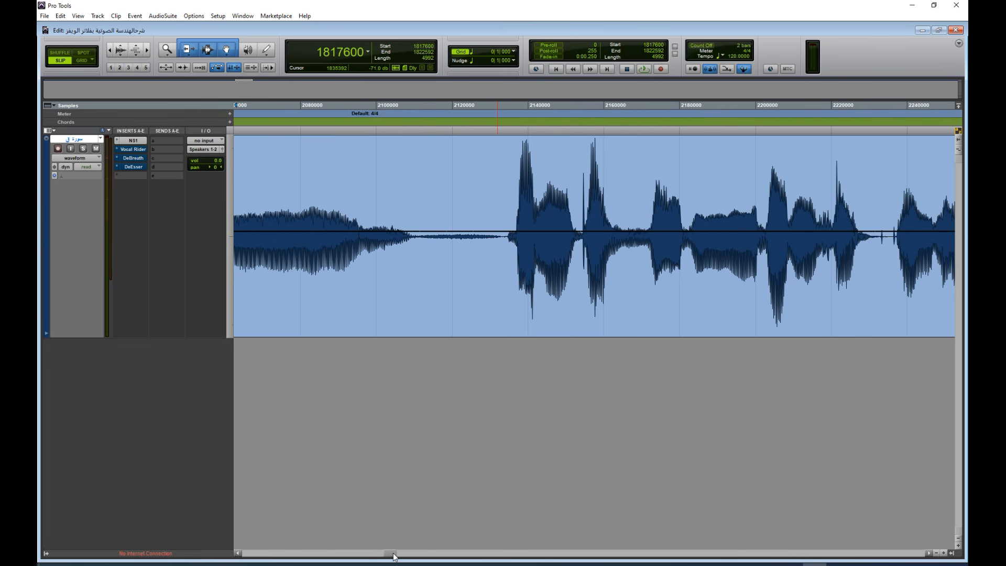
pyautogui.moveTo(507, 210); pyautogui.dragTo(538, 207)
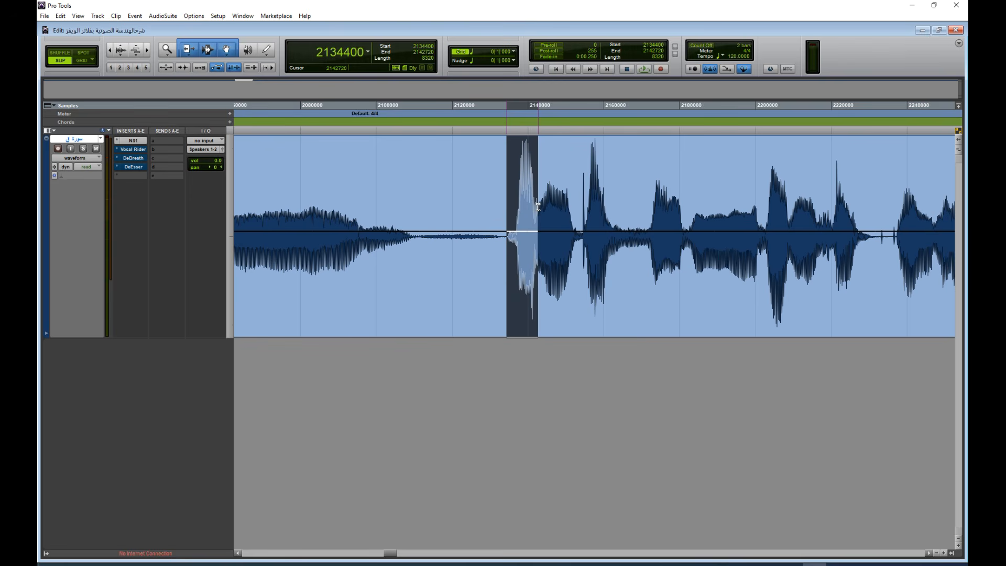
pyautogui.moveTo(527, 231); pyautogui.dragTo(527, 241)
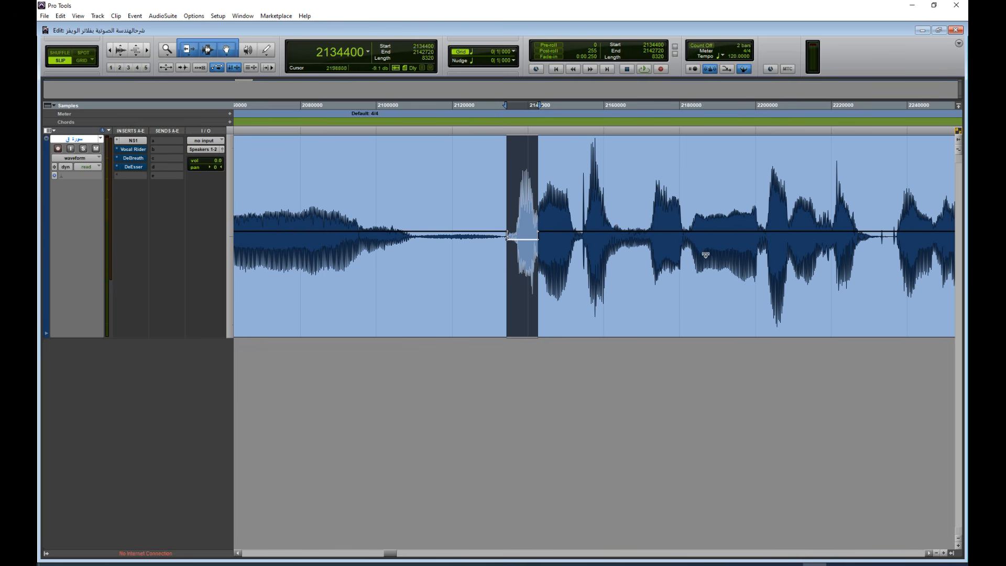
# Step: Lower the clip gain of the peak from sample 2155264 to 2161280 to about -3.7 dB and slope the gain line at both ends
pyautogui.moveTo(586, 166); pyautogui.dragTo(608, 174)
pyautogui.moveTo(599, 231); pyautogui.dragTo(596, 242)
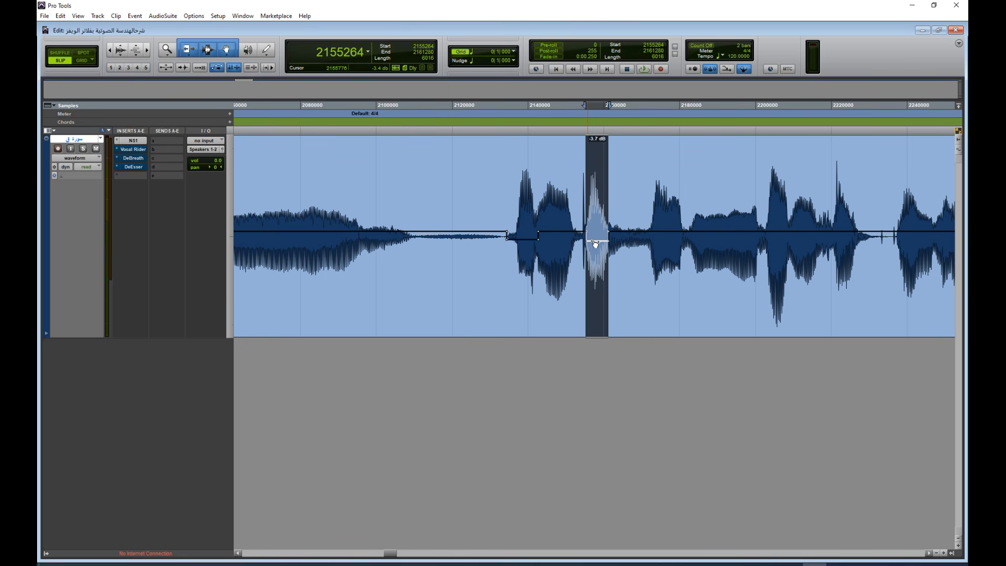
pyautogui.moveTo(587, 241); pyautogui.dragTo(590, 241)
pyautogui.moveTo(608, 242); pyautogui.dragTo(601, 246)
# Step: Select the whole clip and hide its clip gain line
pyautogui.rightClick(571, 319)
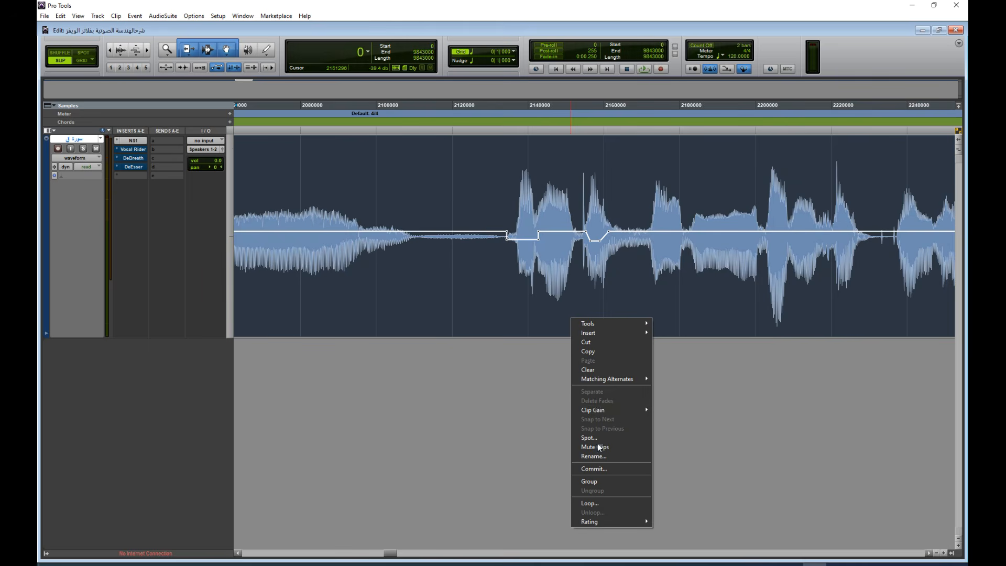
pyautogui.moveTo(616, 417)
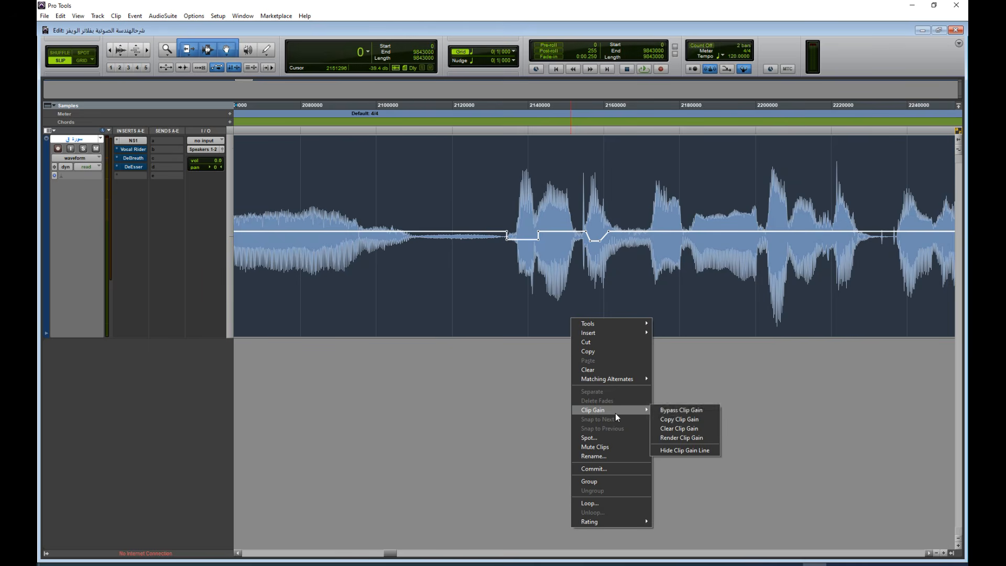
pyautogui.click(678, 452)
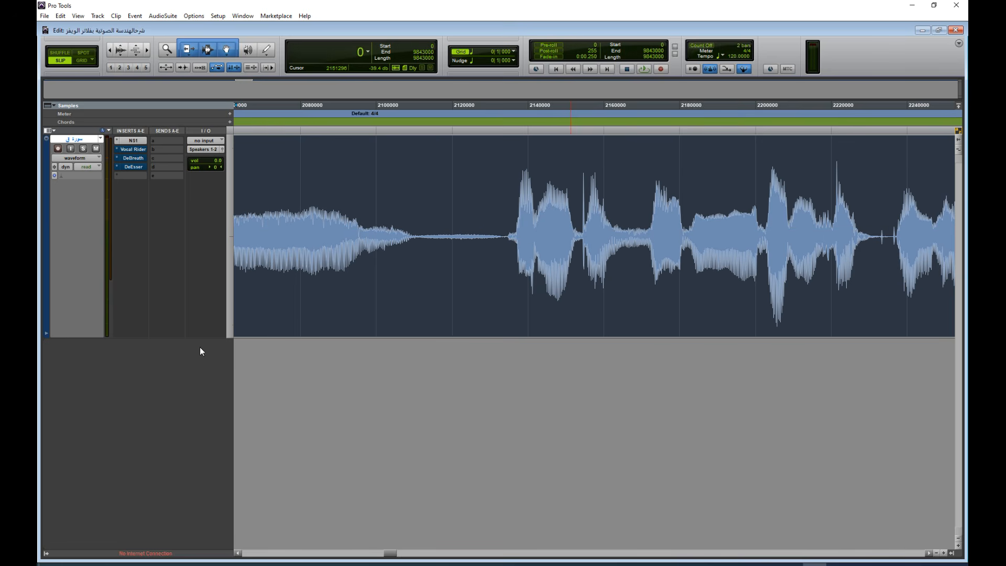
# Step: Open the voice track's Vocal Rider, take it out of bypass and close its window
pyautogui.moveTo(389, 554); pyautogui.dragTo(398, 555)
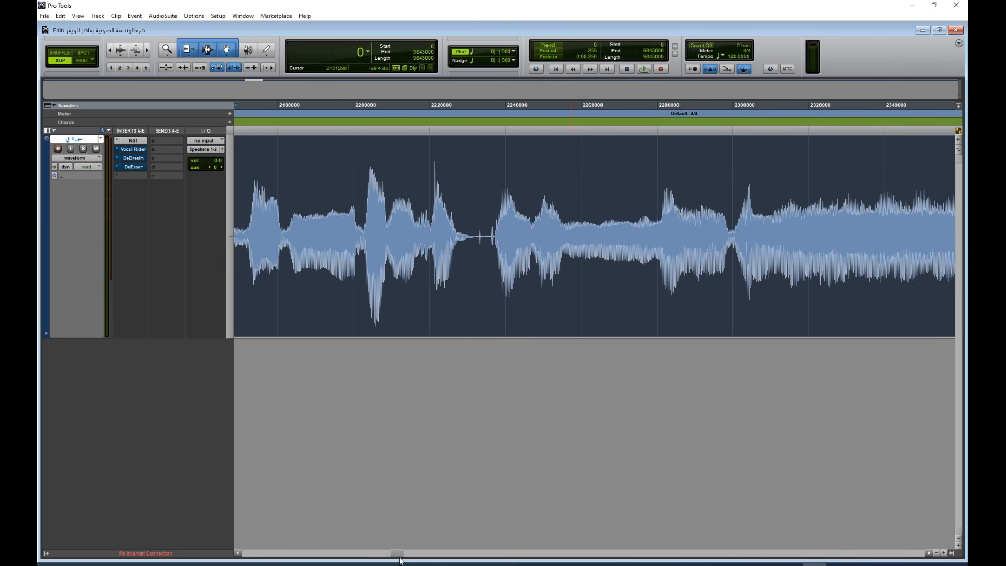
pyautogui.click(139, 152)
pyautogui.moveTo(551, 217); pyautogui.dragTo(466, 131)
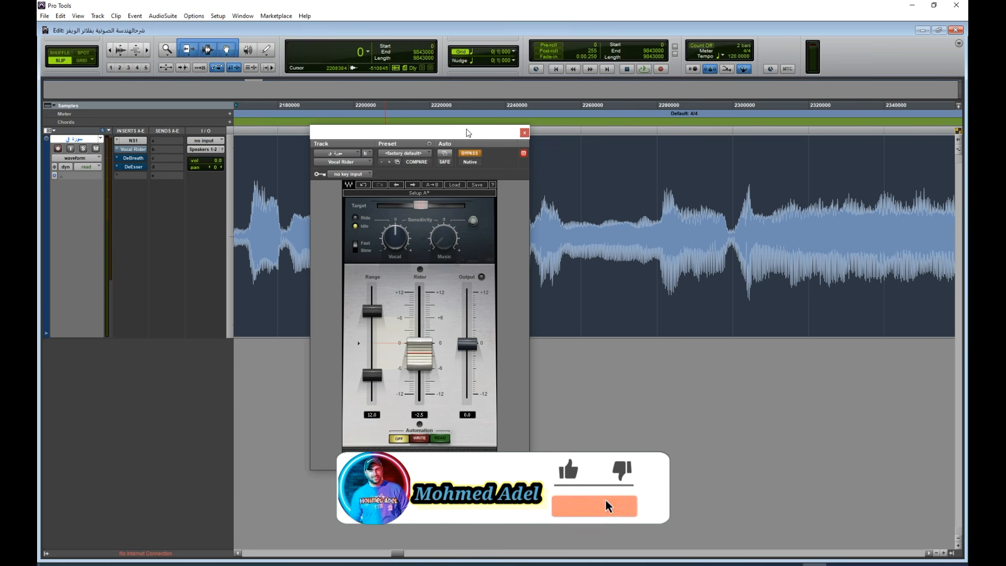
pyautogui.moveTo(445, 138); pyautogui.dragTo(540, 143)
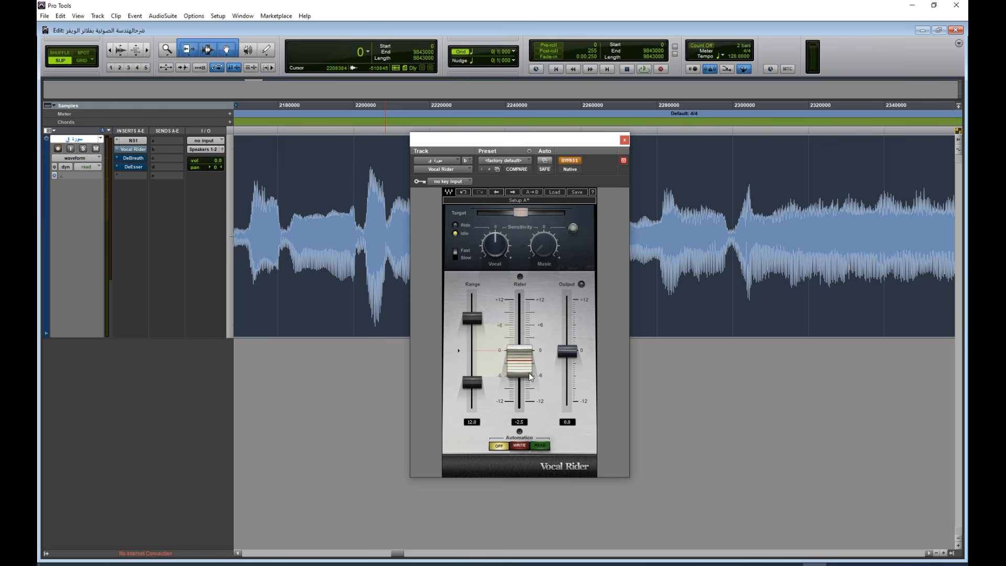
pyautogui.click(575, 161)
pyautogui.moveTo(578, 139); pyautogui.dragTo(433, 178)
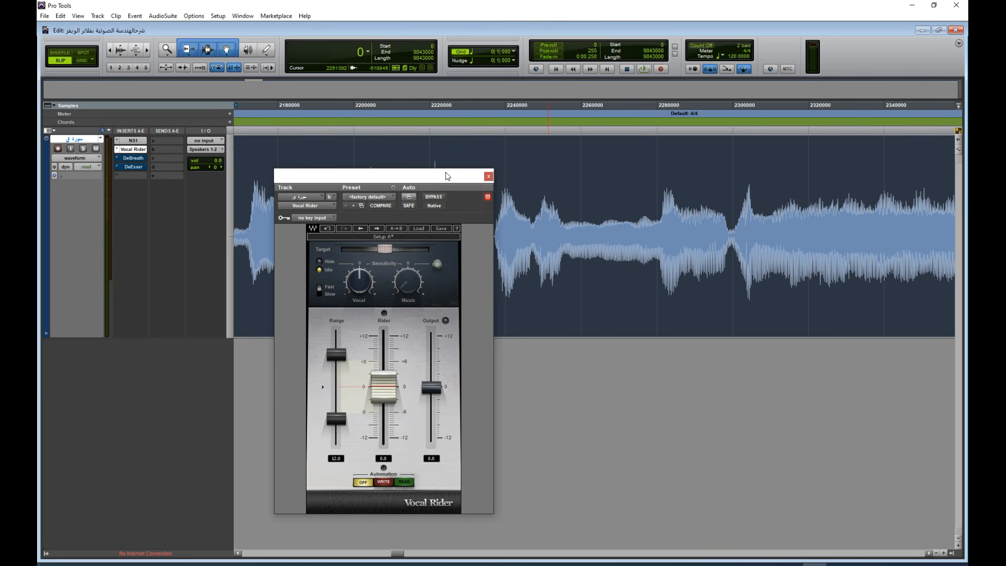
pyautogui.moveTo(366, 176); pyautogui.dragTo(502, 152)
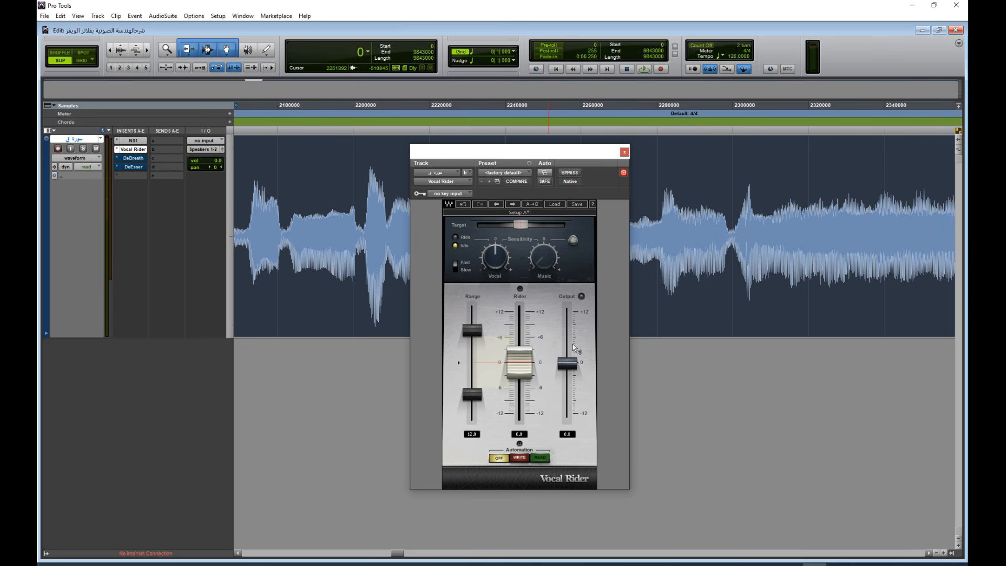
pyautogui.click(624, 152)
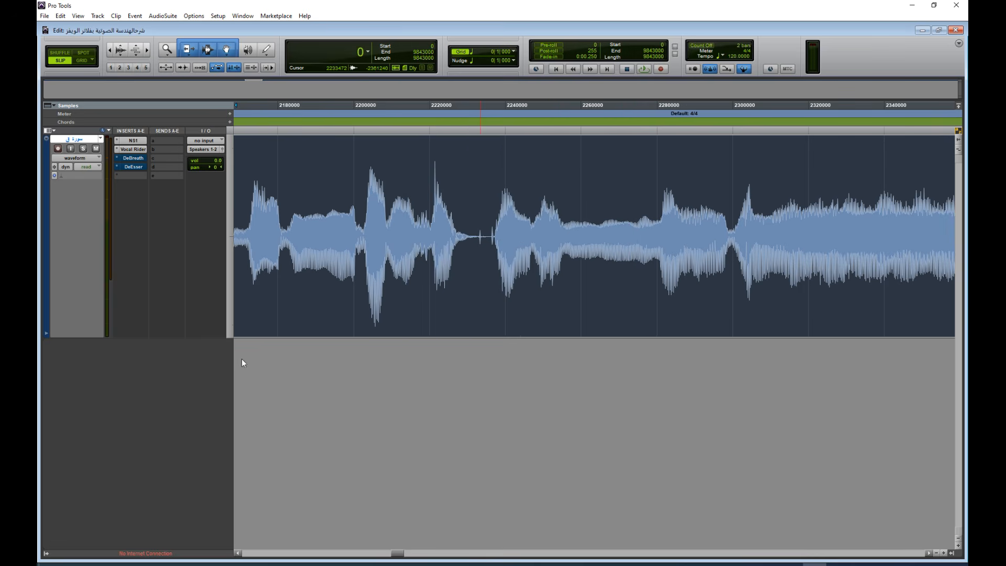
# Step: Select the breath between samples 1660416 and 1683968 on a taller voice track and play the selection
pyautogui.moveTo(210, 338); pyautogui.dragTo(226, 245)
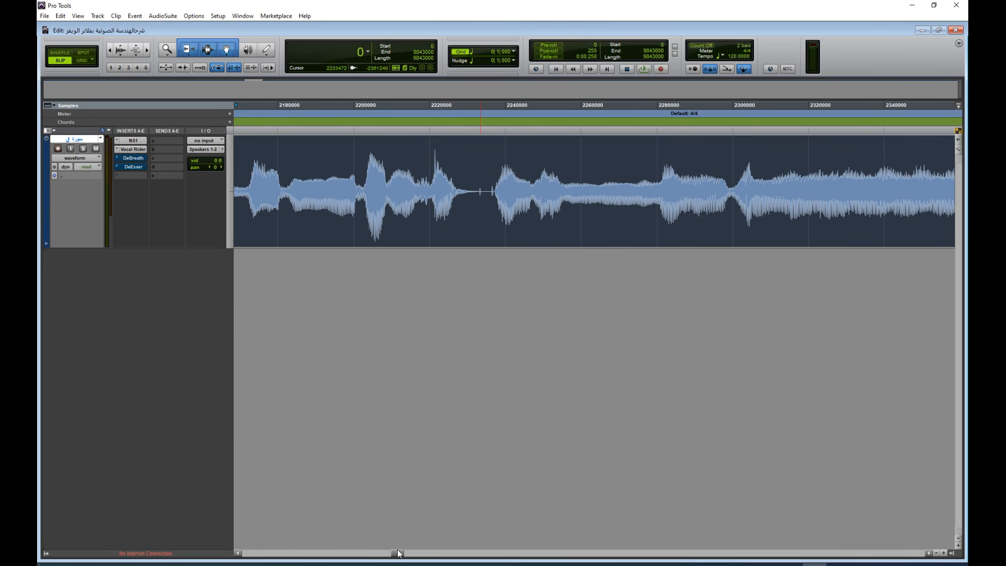
pyautogui.moveTo(399, 554); pyautogui.dragTo(357, 560)
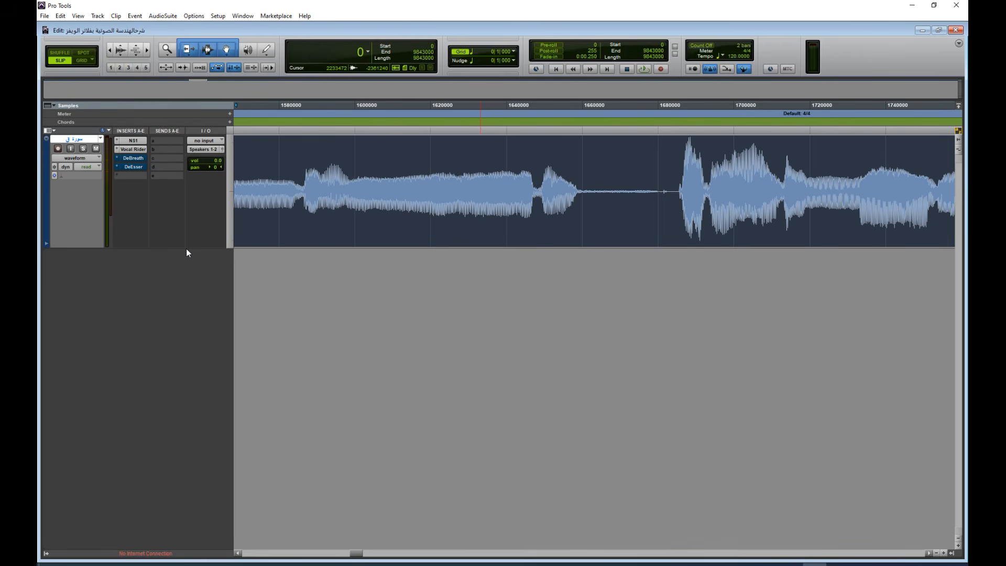
pyautogui.moveTo(185, 247); pyautogui.dragTo(168, 378)
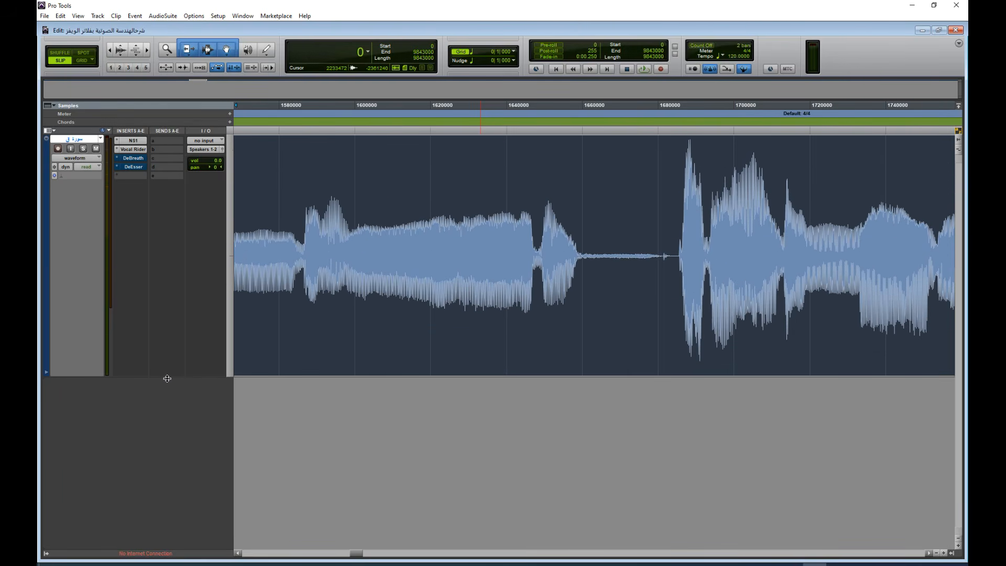
pyautogui.moveTo(584, 226); pyautogui.dragTo(673, 242)
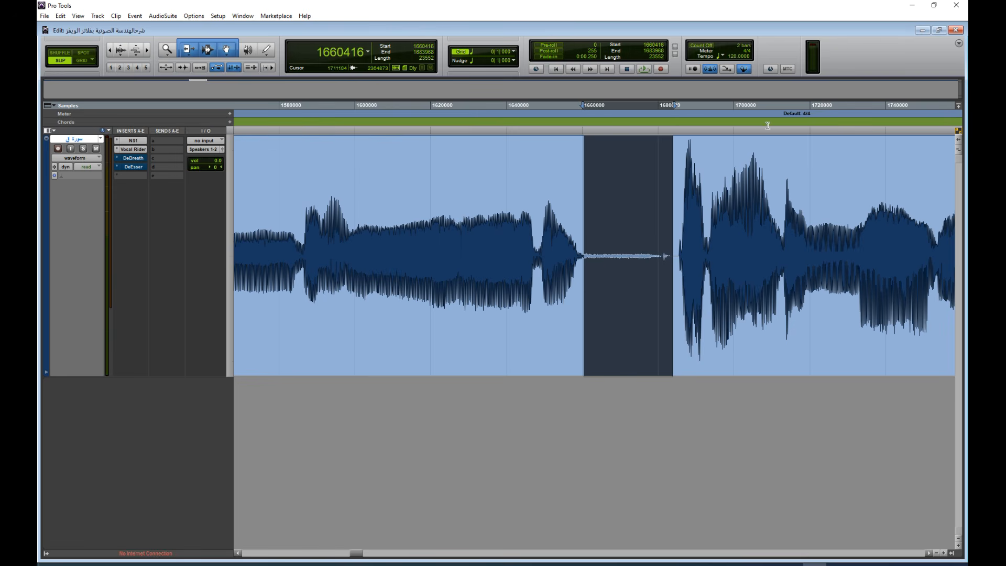
pyautogui.press('space')
pyautogui.click(641, 69)
# Step: Try lowering the selected breath with the clip gain line, slope the line at both ends and hide it
pyautogui.rightClick(627, 317)
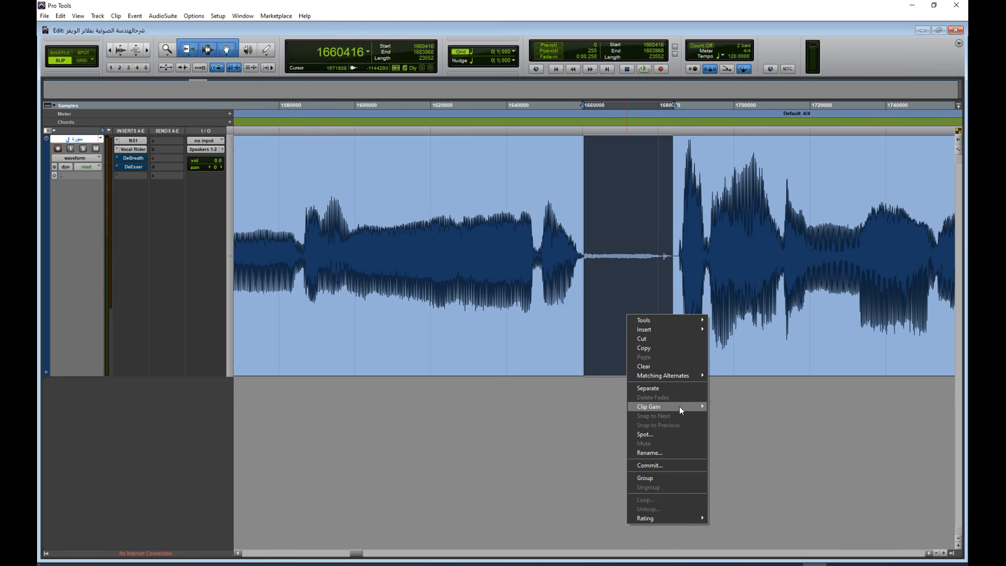
pyautogui.moveTo(679, 406)
pyautogui.click(732, 447)
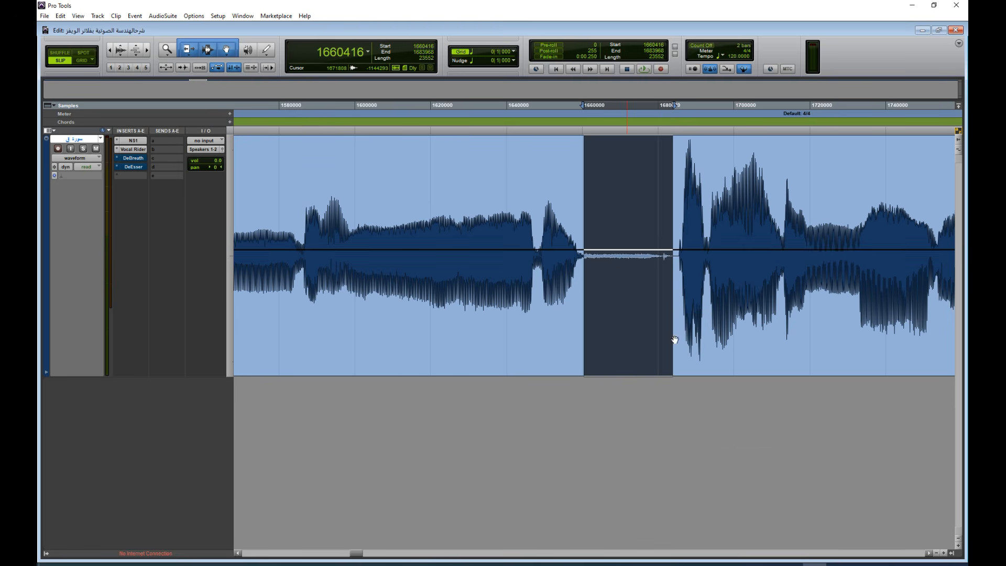
pyautogui.moveTo(628, 249); pyautogui.dragTo(629, 279)
pyautogui.click(669, 284)
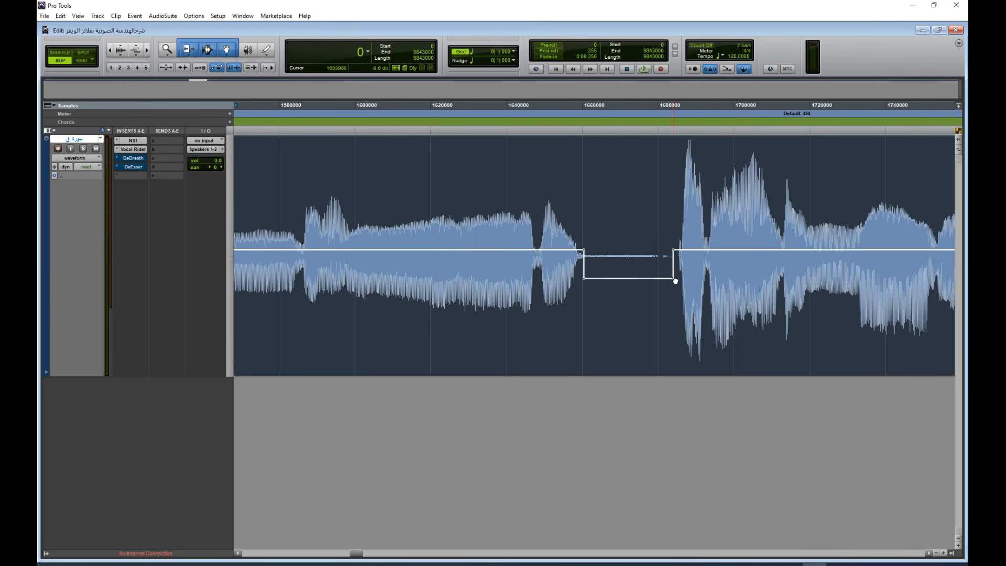
pyautogui.moveTo(675, 280); pyautogui.dragTo(667, 281)
pyautogui.moveTo(585, 282); pyautogui.dragTo(593, 282)
pyautogui.rightClick(618, 317)
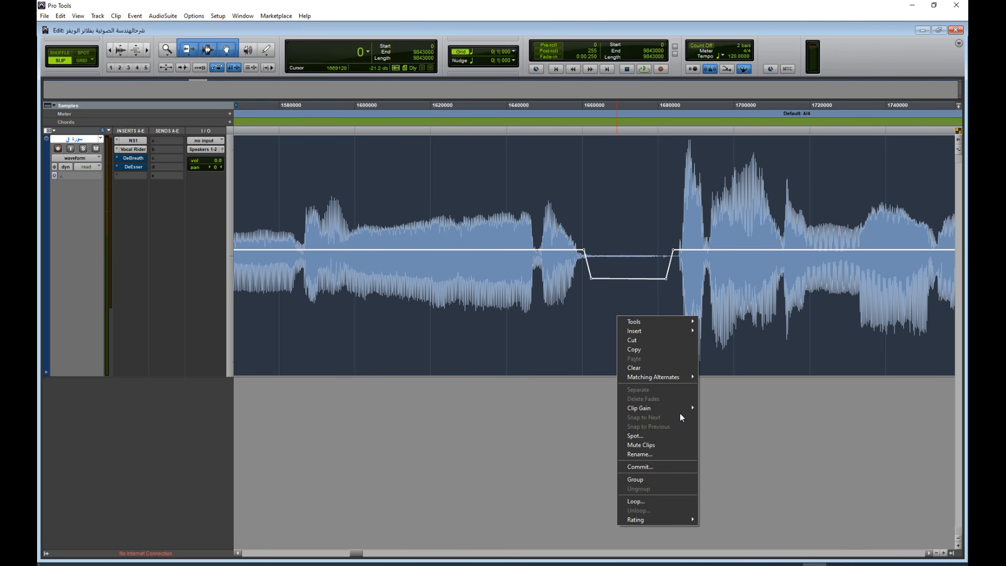
pyautogui.moveTo(687, 411)
pyautogui.click(731, 448)
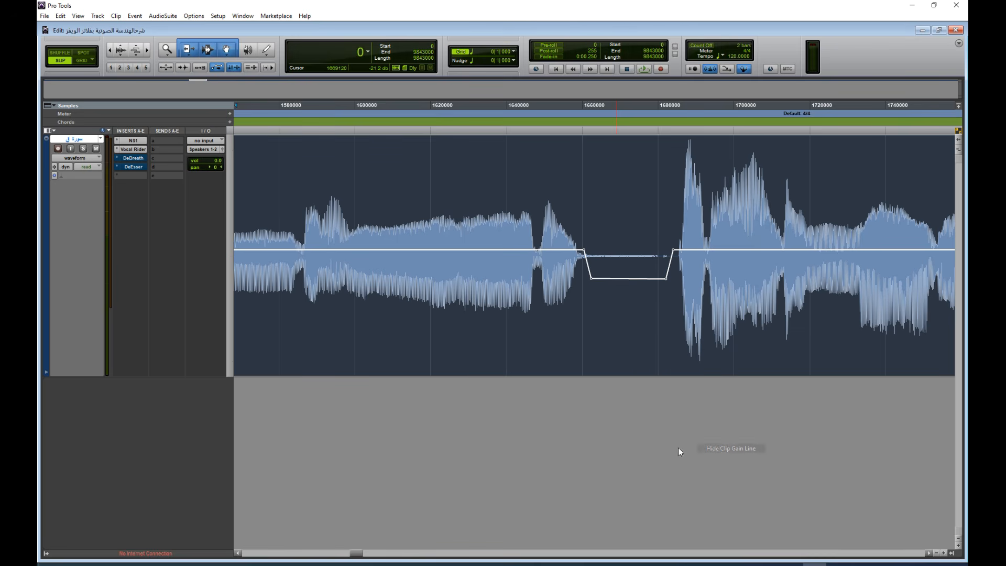
# Step: Take the voice track's DeBreath out of bypass and play the breath between samples 1659520 and 1683584
pyautogui.moveTo(586, 202); pyautogui.dragTo(675, 229)
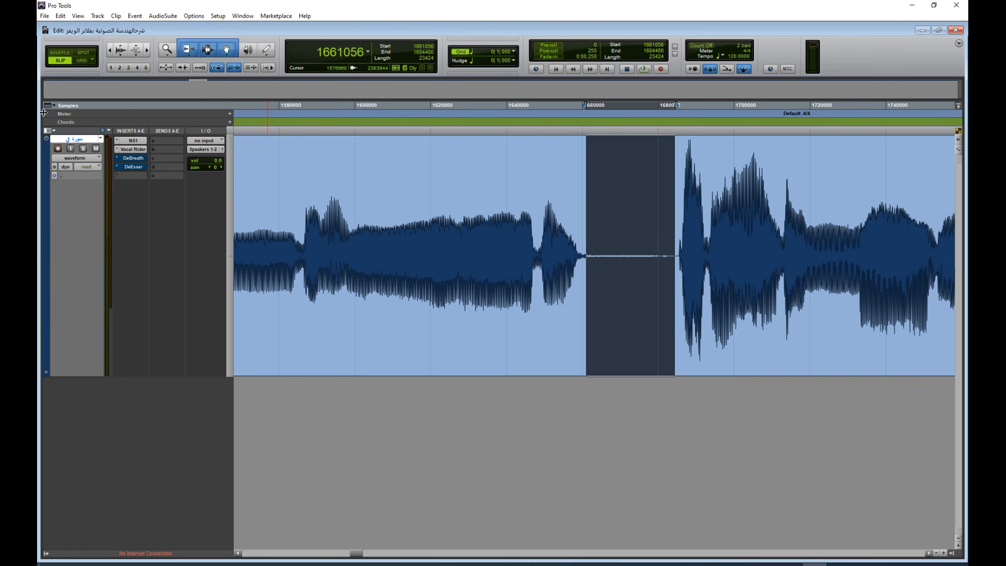
pyautogui.click(134, 160)
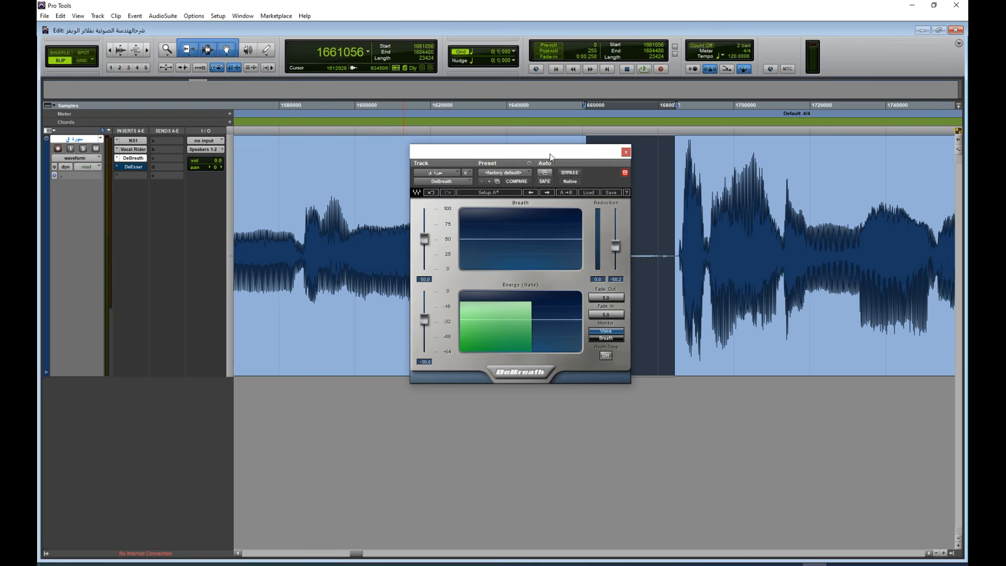
pyautogui.click(624, 151)
pyautogui.click(640, 76)
pyautogui.click(643, 70)
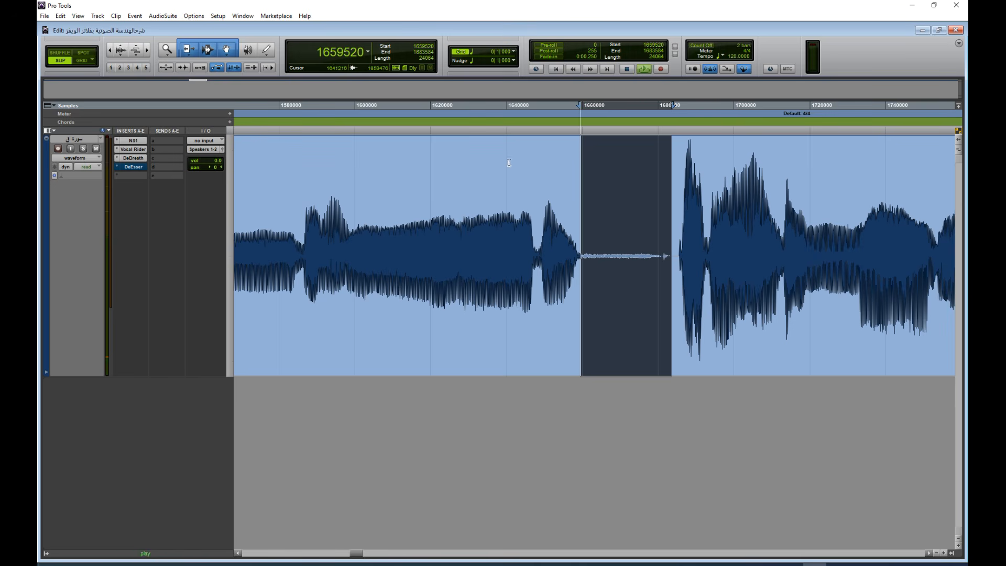
# Step: Set DeBreath's reduction to -36.0 while the breath plays, close its window and stop playback
pyautogui.click(132, 158)
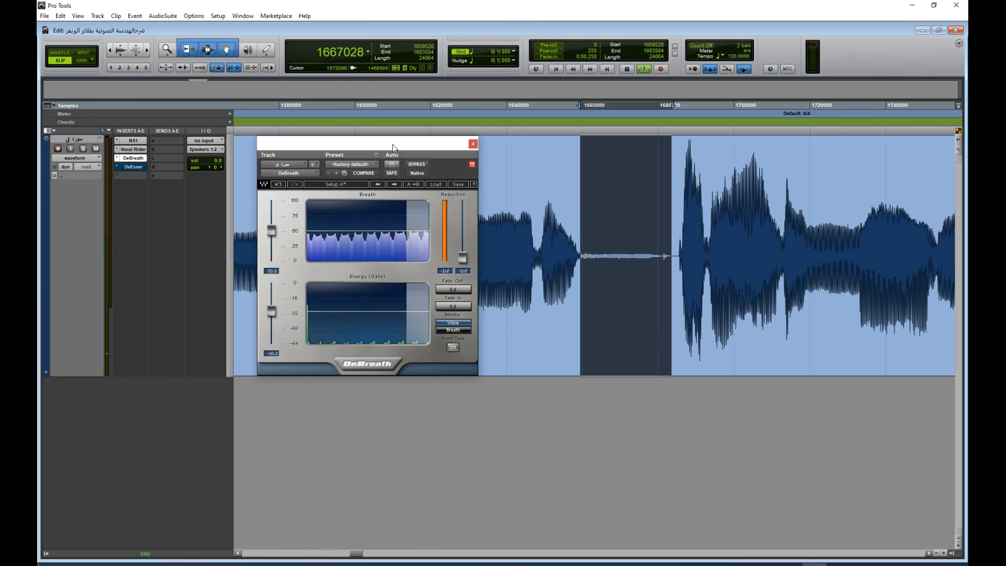
pyautogui.moveTo(392, 144); pyautogui.dragTo(416, 148)
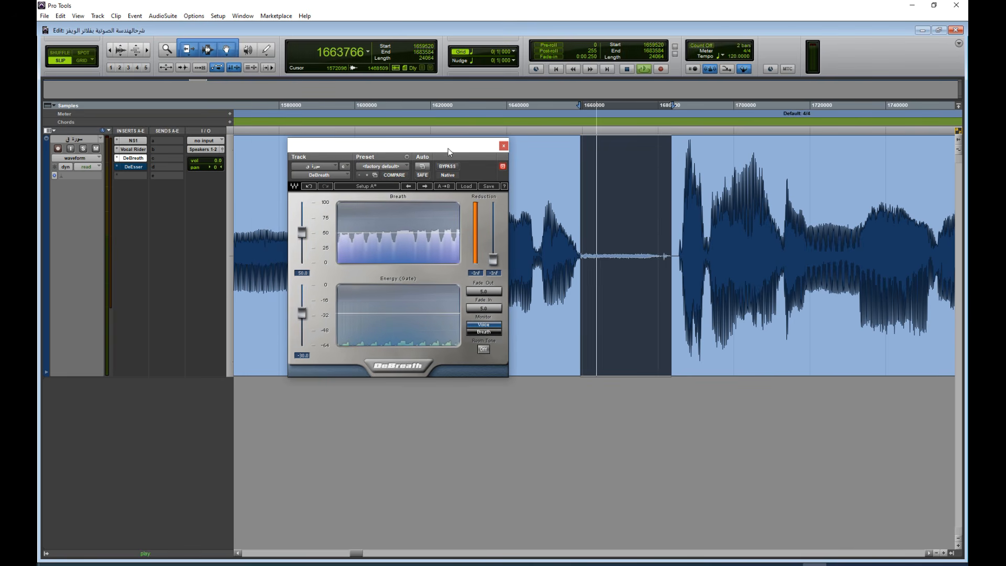
pyautogui.moveTo(448, 152); pyautogui.dragTo(418, 161)
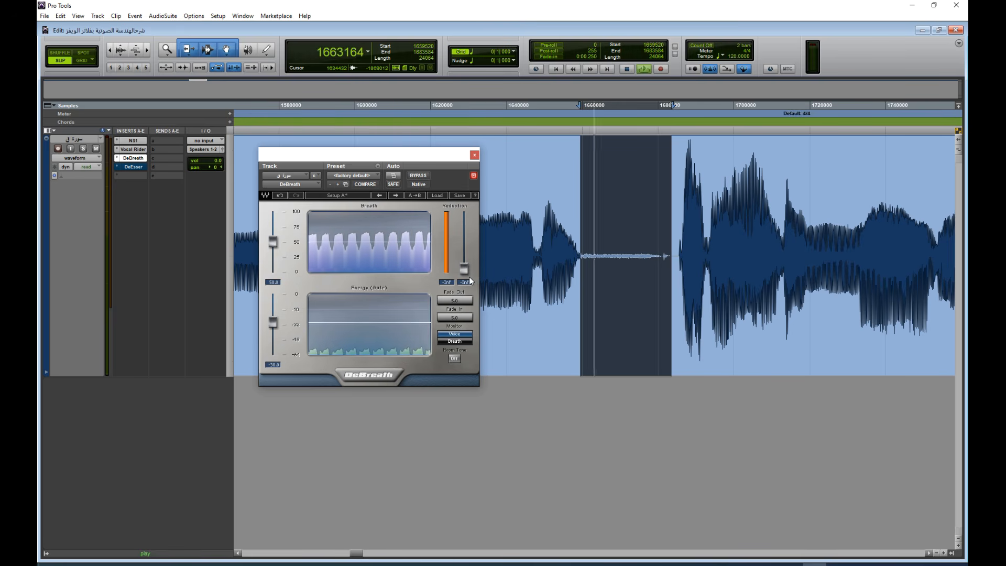
pyautogui.moveTo(463, 270); pyautogui.dragTo(463, 232)
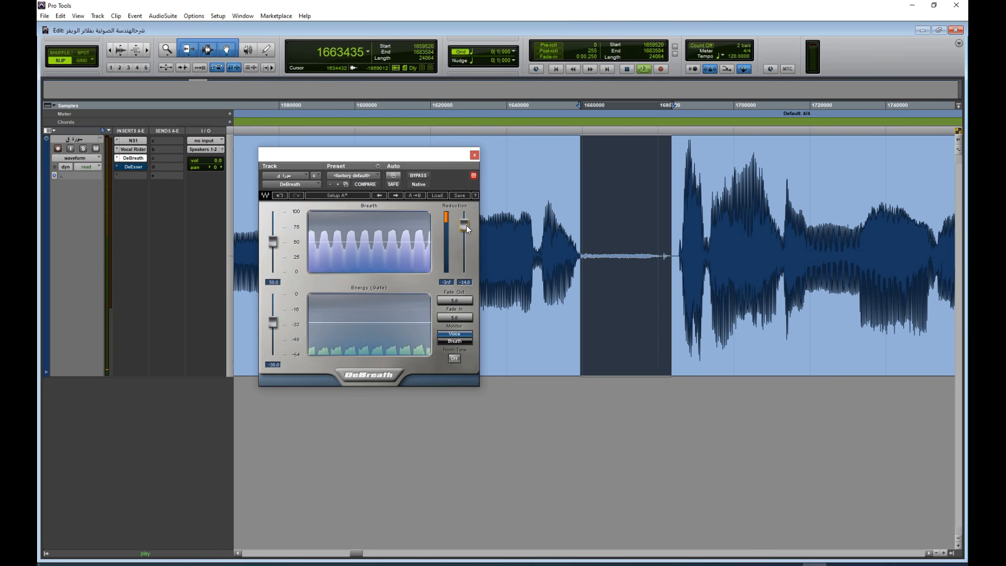
pyautogui.moveTo(467, 229); pyautogui.dragTo(464, 239)
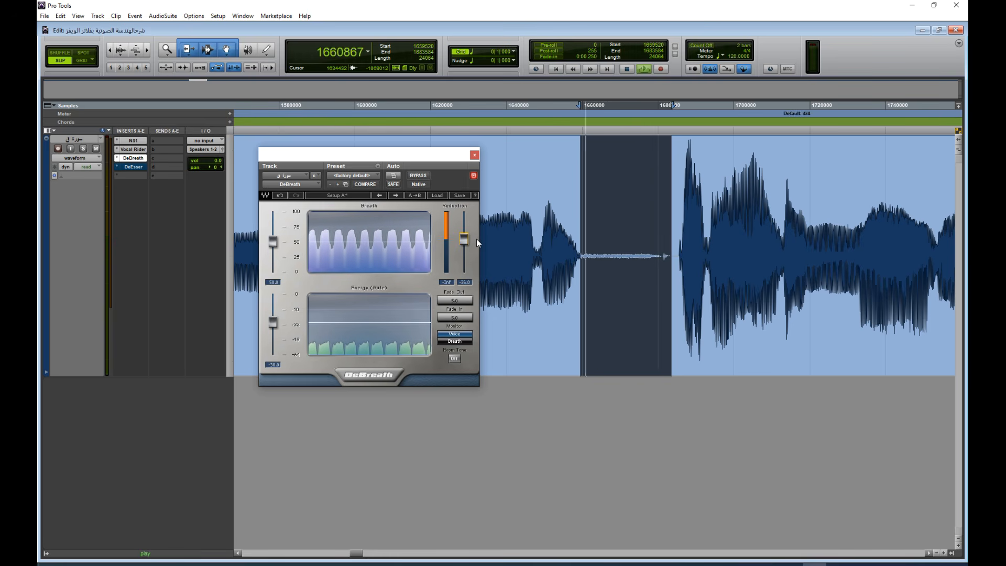
pyautogui.click(475, 156)
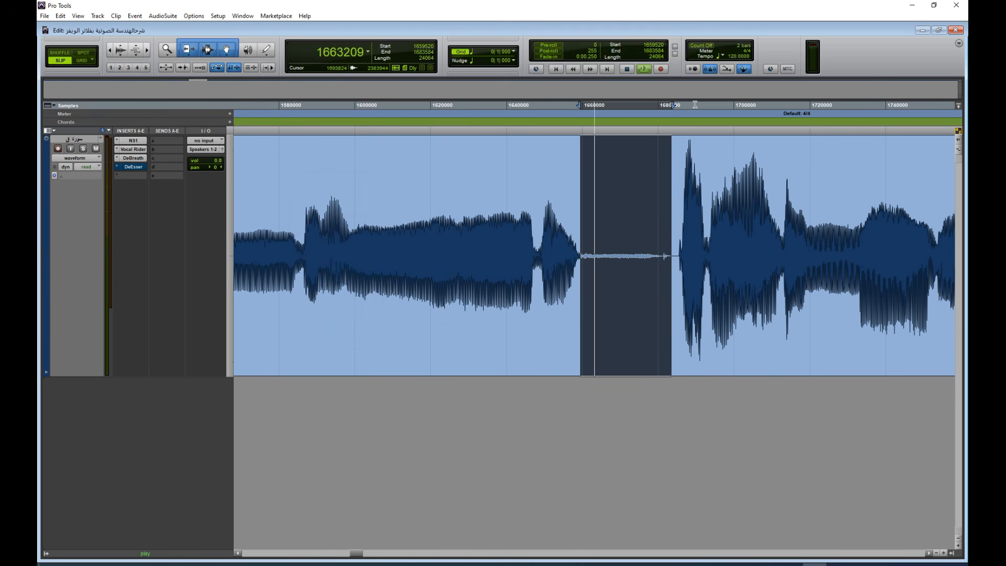
pyautogui.press('space')
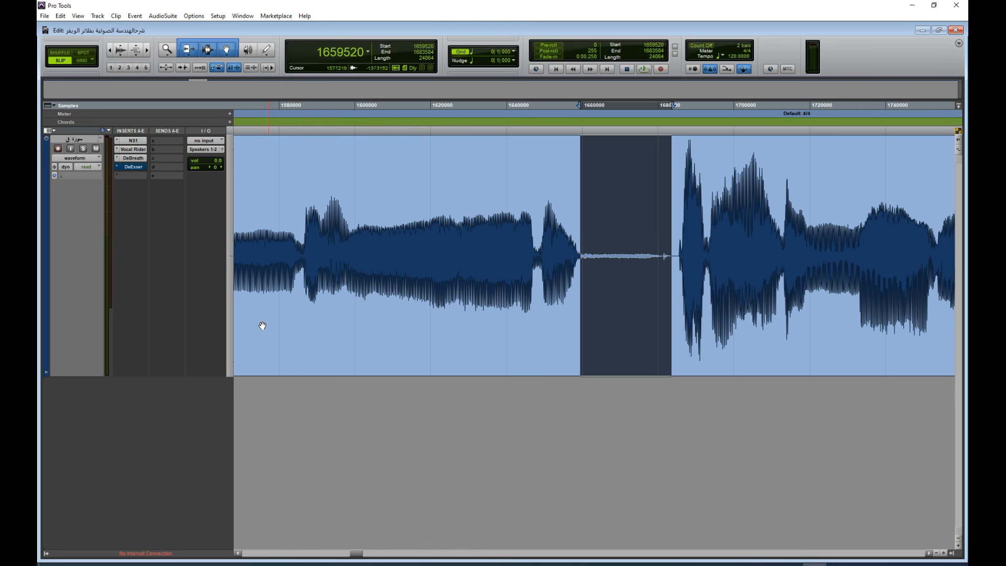
# Step: Load the Full Mix preset in the voice track's DeEsser and take the plug-in out of bypass
pyautogui.click(131, 167)
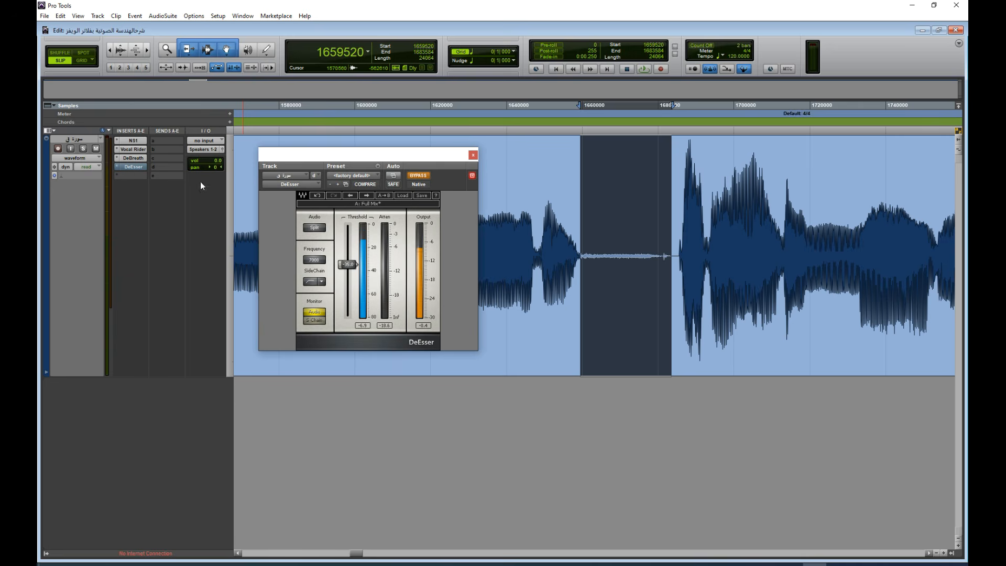
pyautogui.moveTo(402, 159); pyautogui.dragTo(431, 158)
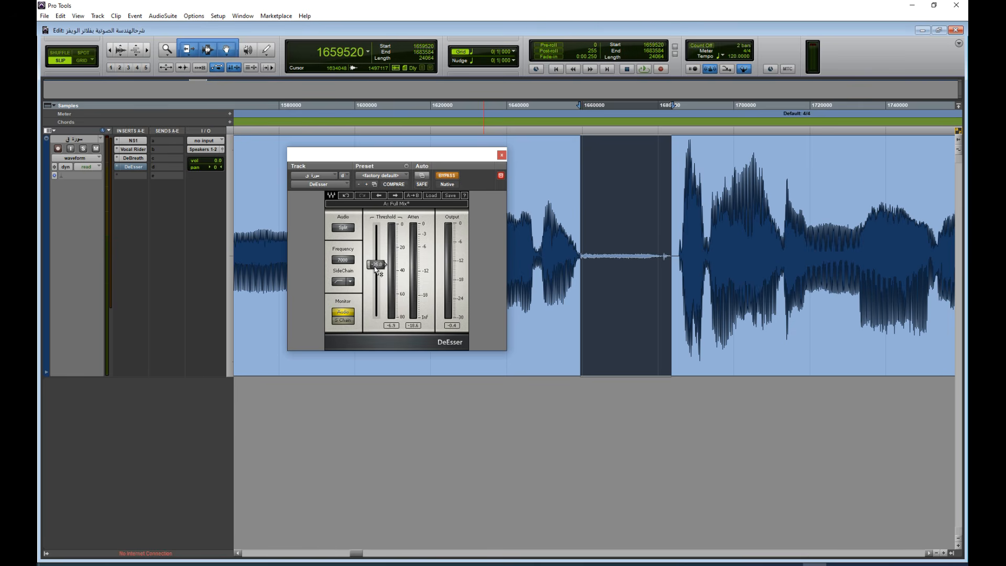
pyautogui.click(431, 195)
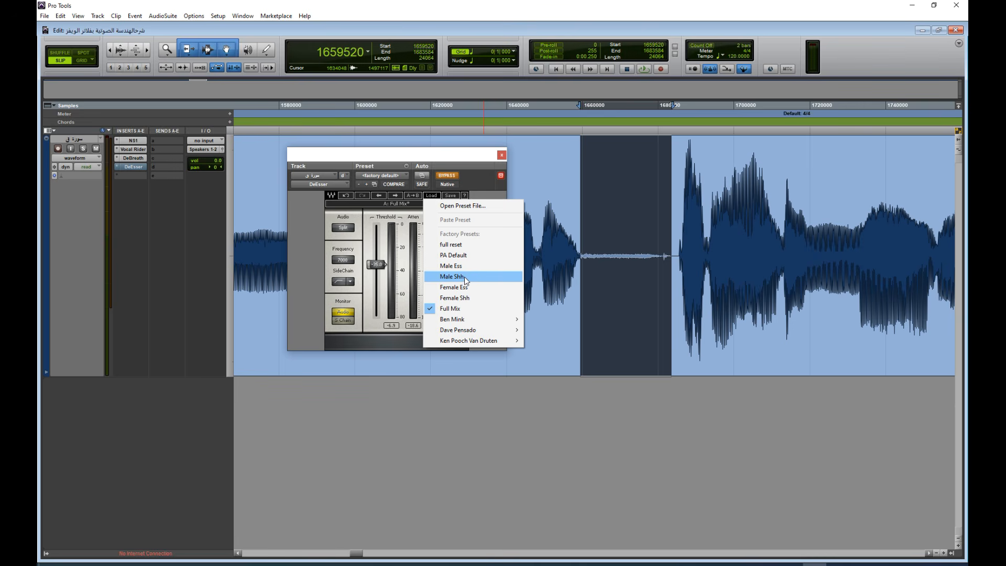
pyautogui.click(464, 308)
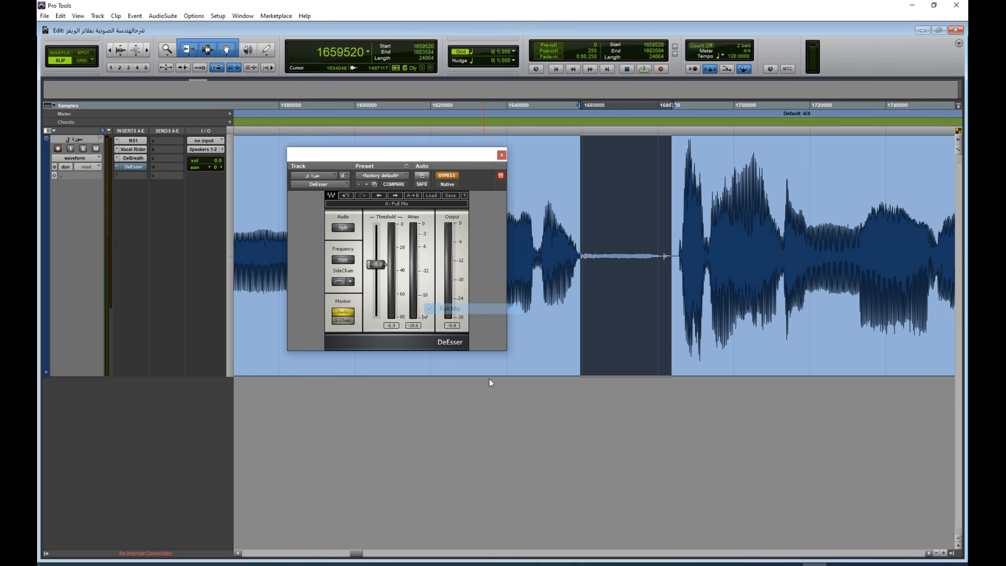
pyautogui.click(453, 178)
# Step: Open NS1, Vocal Rider and DeBreath alongside the DeEsser, keeping all four plug-in windows open and spread apart
pyautogui.moveTo(480, 160); pyautogui.dragTo(692, 237)
pyautogui.click(133, 140)
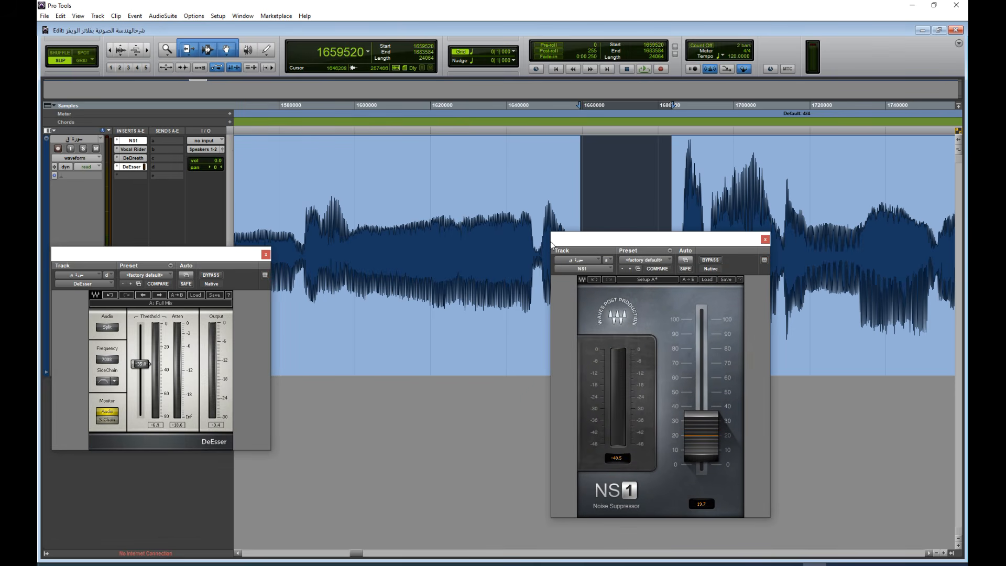
pyautogui.moveTo(705, 248); pyautogui.dragTo(548, 251)
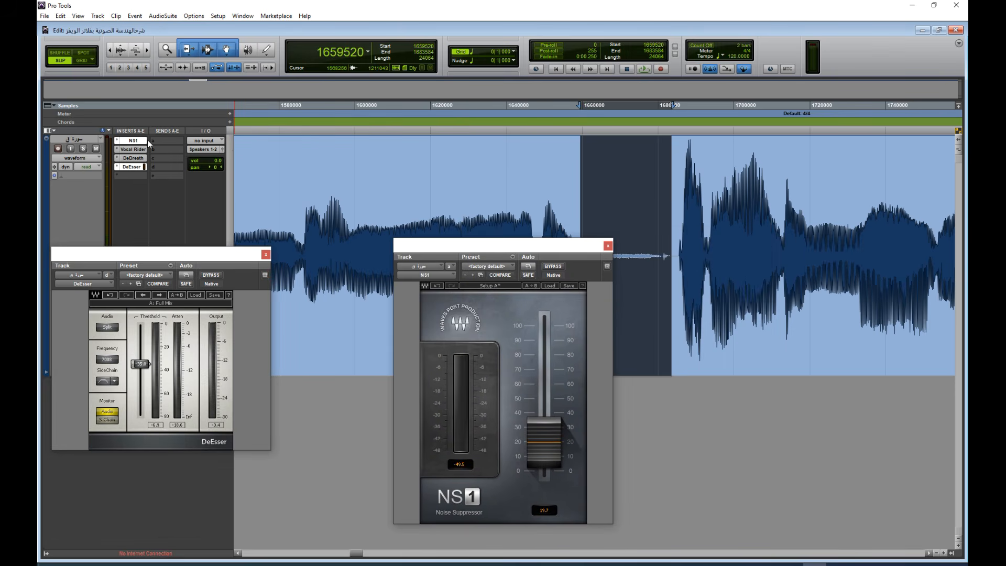
pyautogui.click(134, 149)
pyautogui.moveTo(696, 244); pyautogui.dragTo(875, 189)
pyautogui.moveTo(570, 255); pyautogui.dragTo(684, 195)
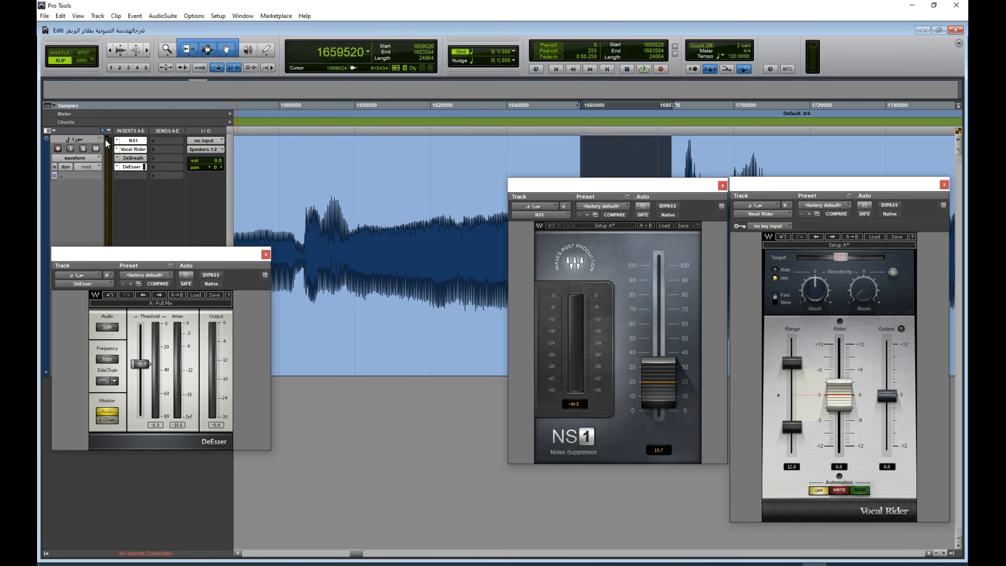
pyautogui.click(131, 160)
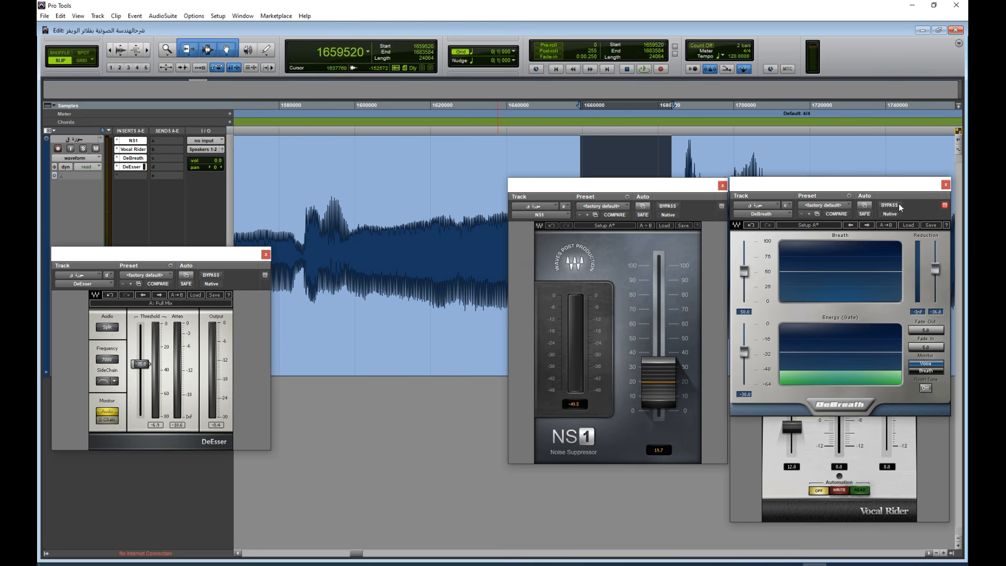
pyautogui.moveTo(917, 191); pyautogui.dragTo(457, 216)
pyautogui.click(484, 230)
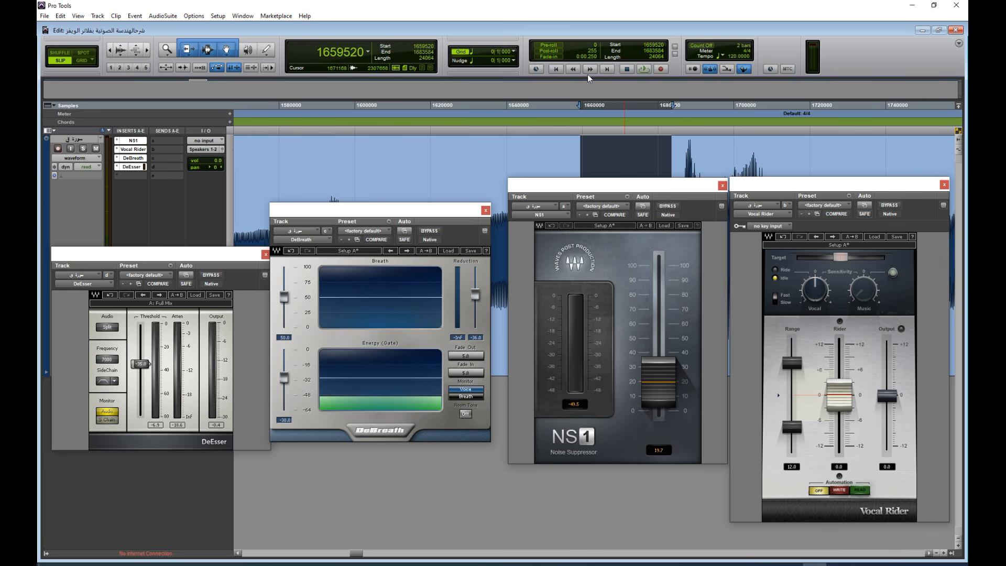
# Step: Play the voice track from its start and set the DeEsser's side-chain filter to HighPass
pyautogui.click(556, 70)
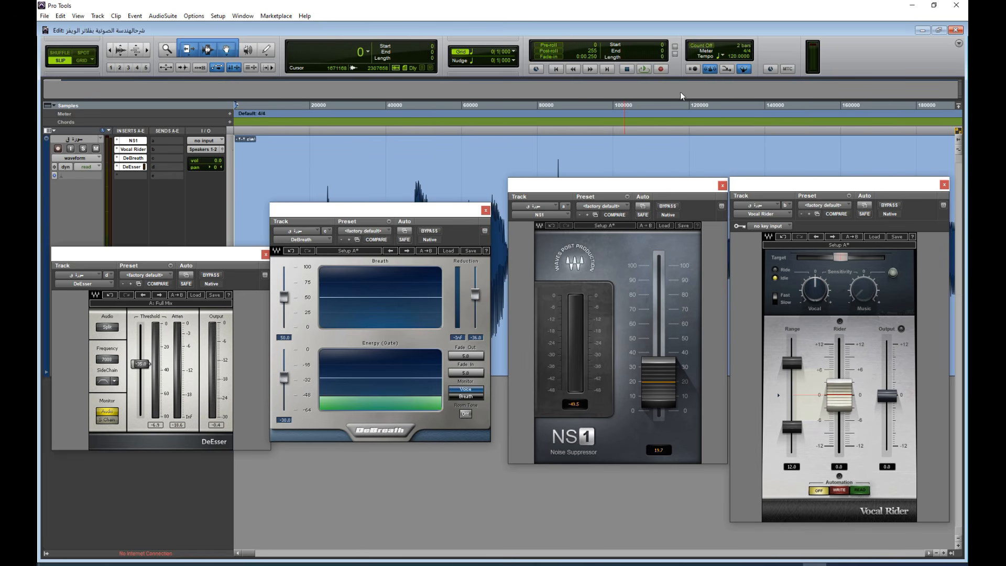
pyautogui.click(645, 69)
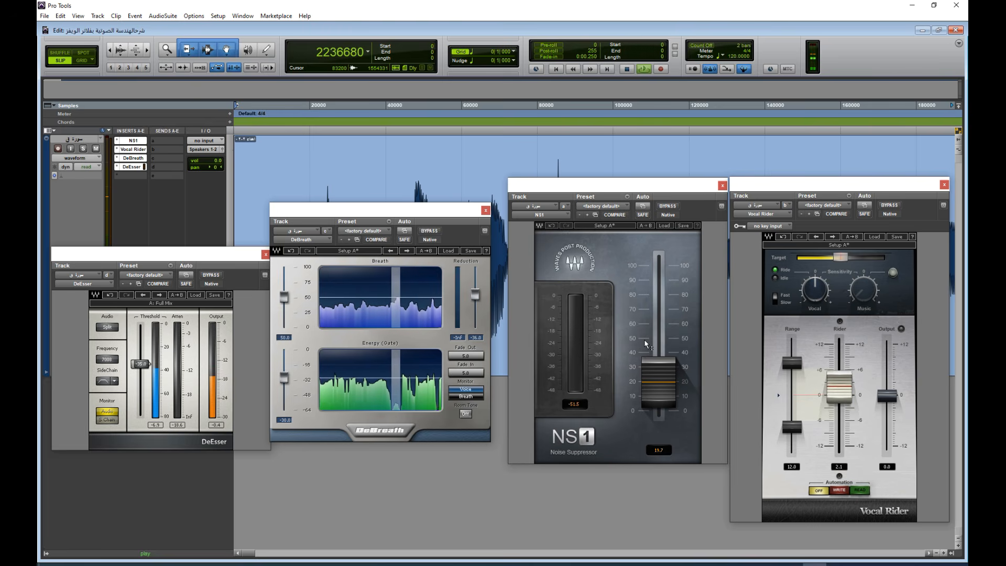
pyautogui.click(107, 381)
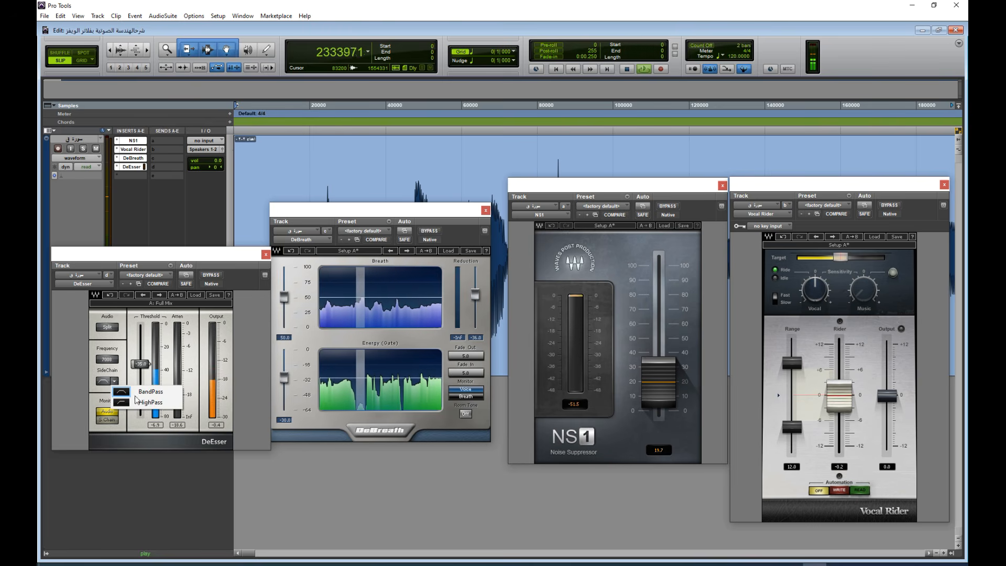
pyautogui.click(138, 402)
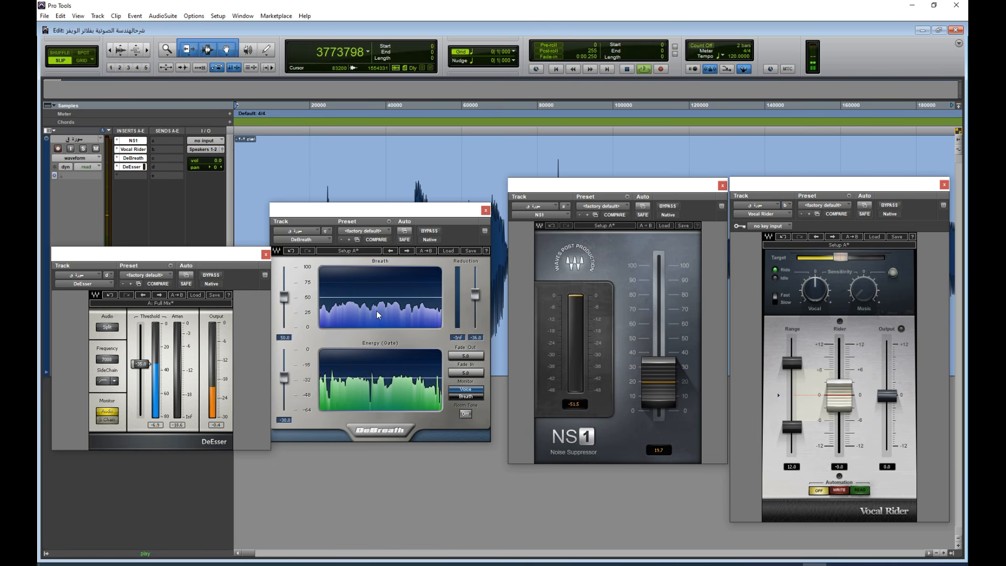
# Step: Stop playback and line up the DeEsser and DeBreath windows in a row with NS1 and Vocal Rider
pyautogui.click(627, 72)
pyautogui.moveTo(428, 219); pyautogui.dragTo(443, 189)
pyautogui.moveTo(190, 254); pyautogui.dragTo(199, 188)
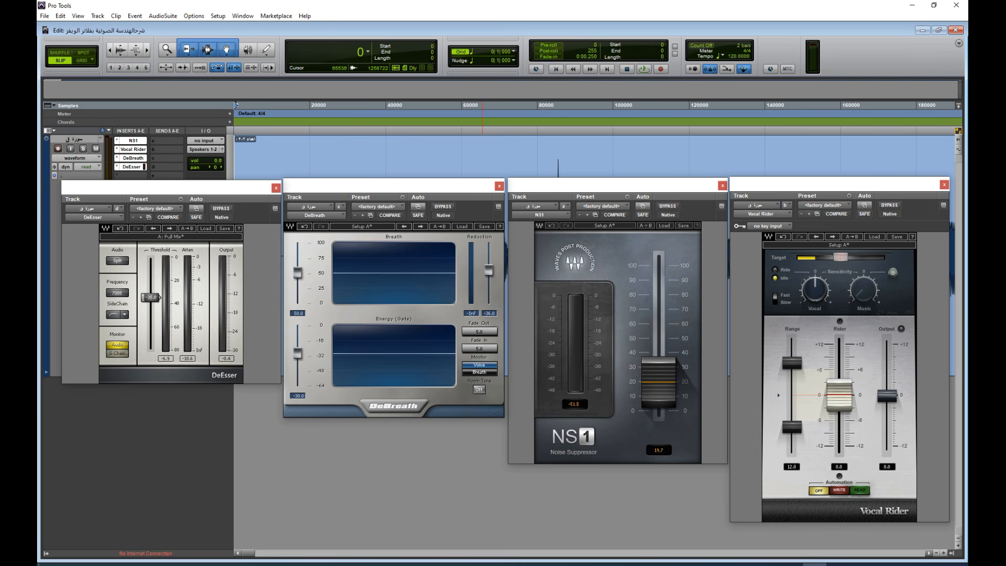
pyautogui.moveTo(218, 194); pyautogui.dragTo(216, 194)
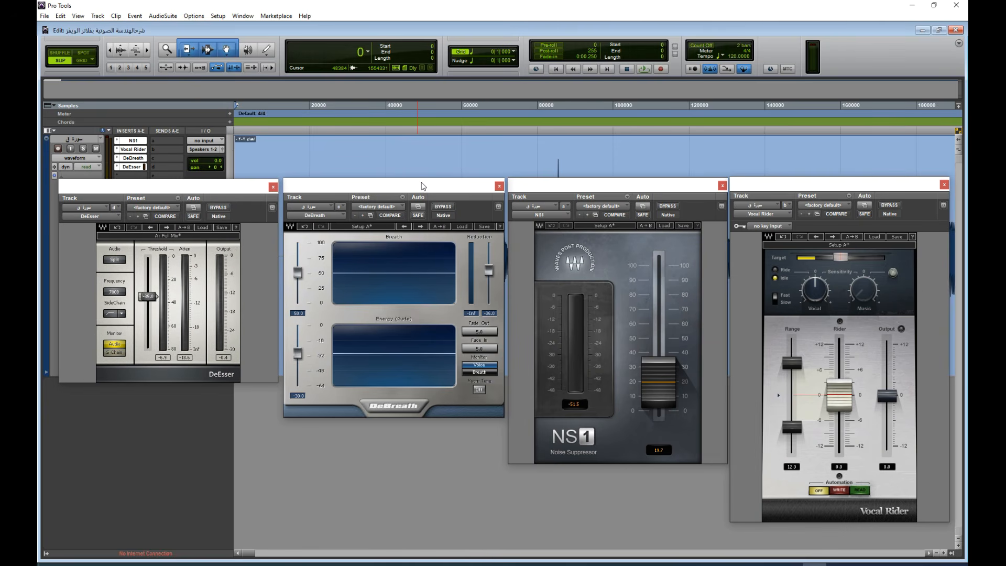
pyautogui.moveTo(420, 188); pyautogui.dragTo(422, 188)
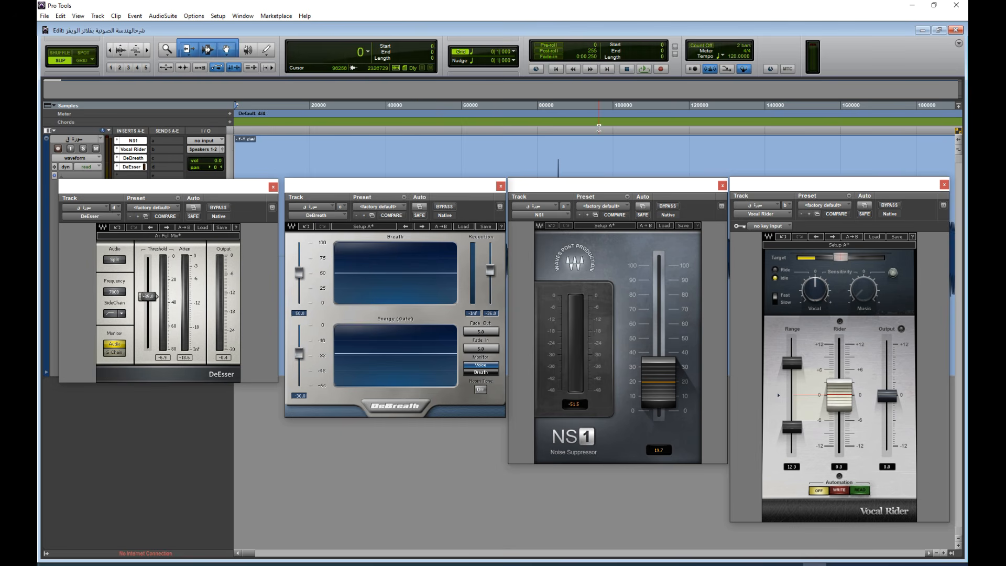
# Step: Close the DeEsser, DeBreath, NS1 and Vocal Rider windows and reduce the voice track's height
pyautogui.moveTo(655, 186); pyautogui.dragTo(644, 258)
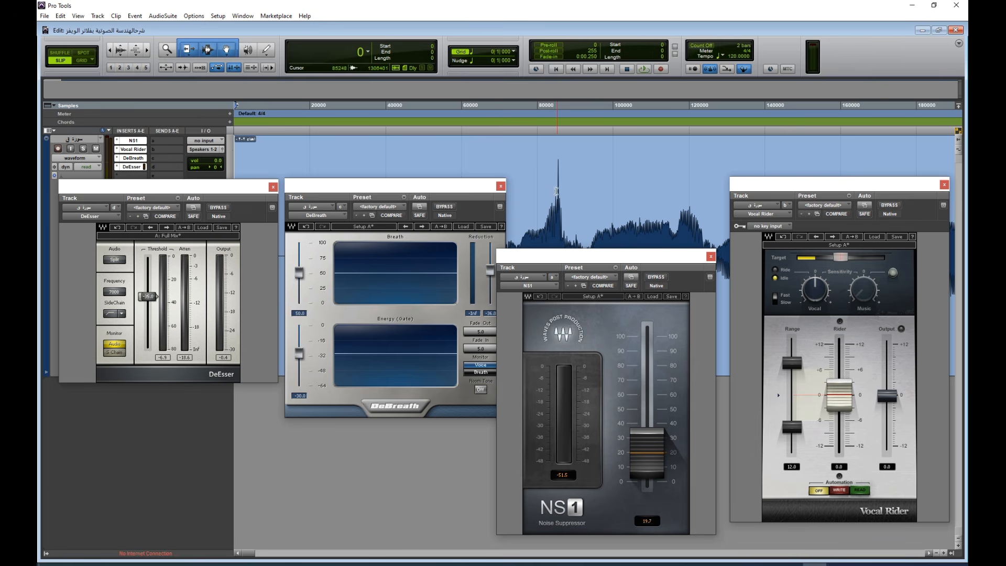
pyautogui.moveTo(658, 253); pyautogui.dragTo(670, 173)
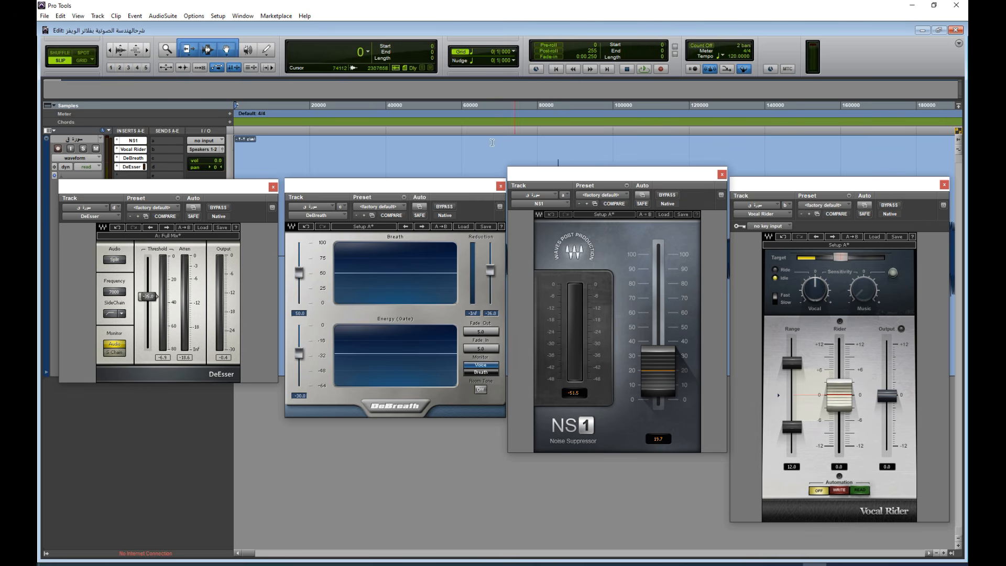
pyautogui.click(273, 187)
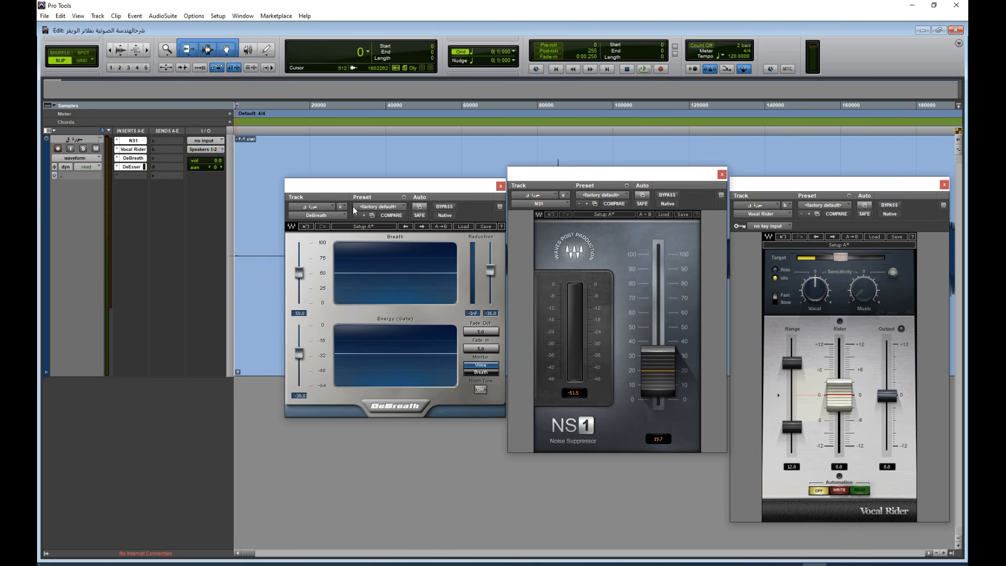
pyautogui.click(501, 186)
pyautogui.click(722, 174)
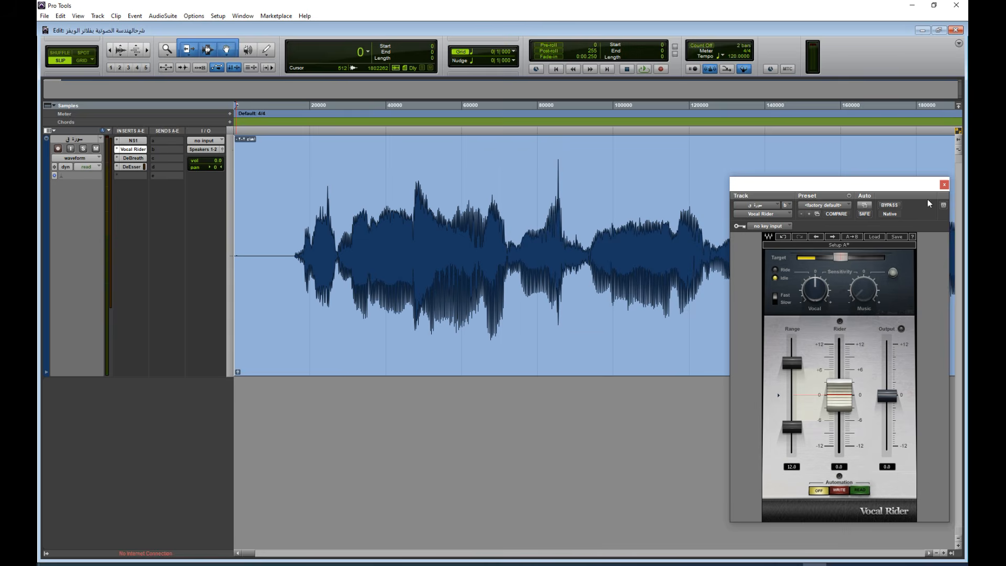
pyautogui.click(944, 184)
pyautogui.hotkey('ctrl', 'Down')
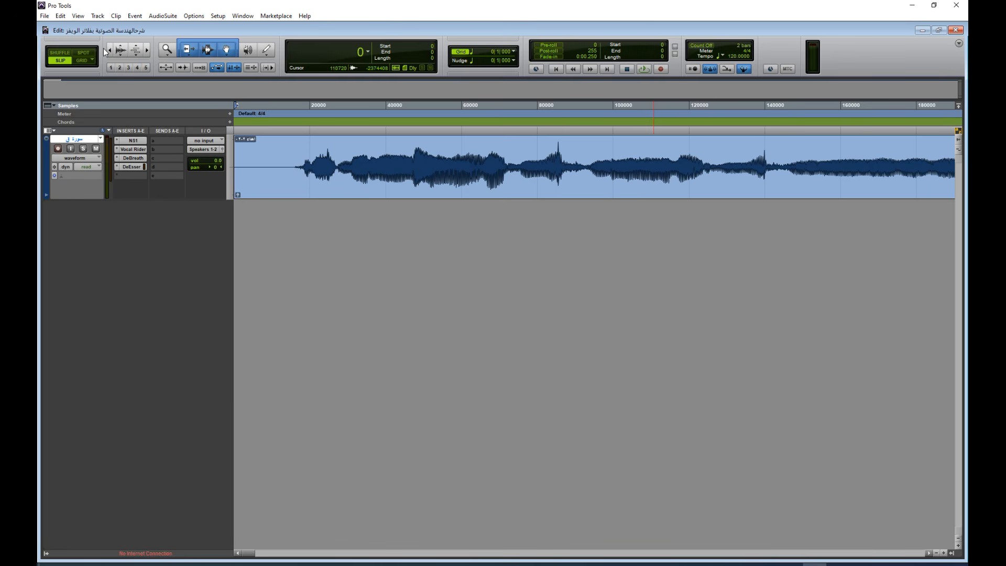
# Step: Duplicate the voice track once with its playlists, automation, inserts, sends and group assignments, and check the copy's NS1 settings
pyautogui.rightClick(79, 140)
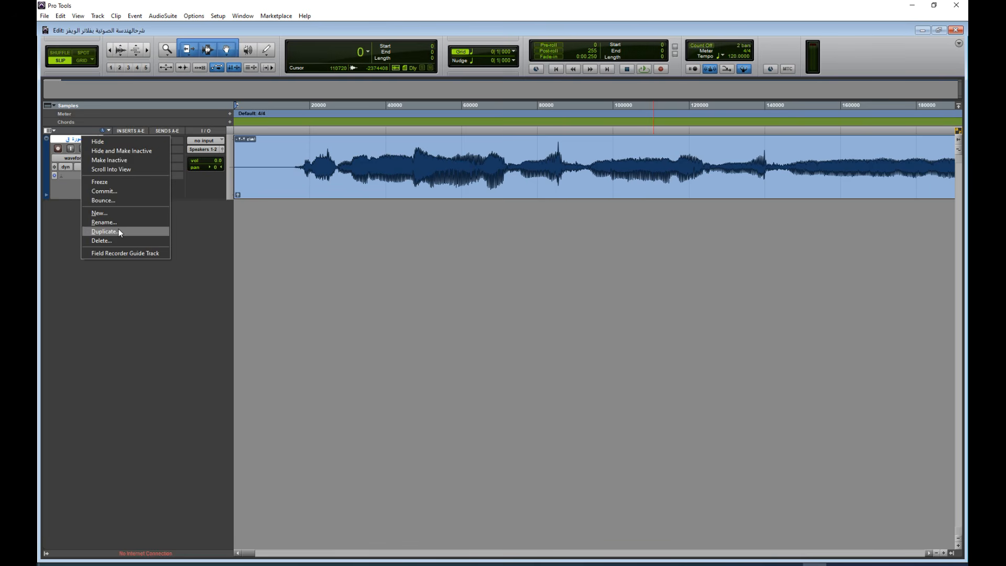
pyautogui.click(104, 232)
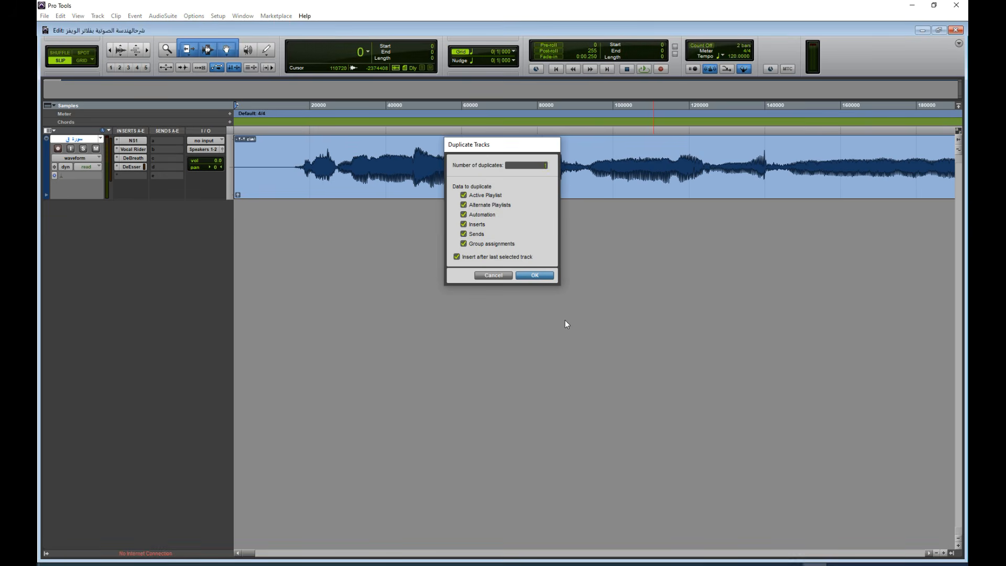
pyautogui.press('Return')
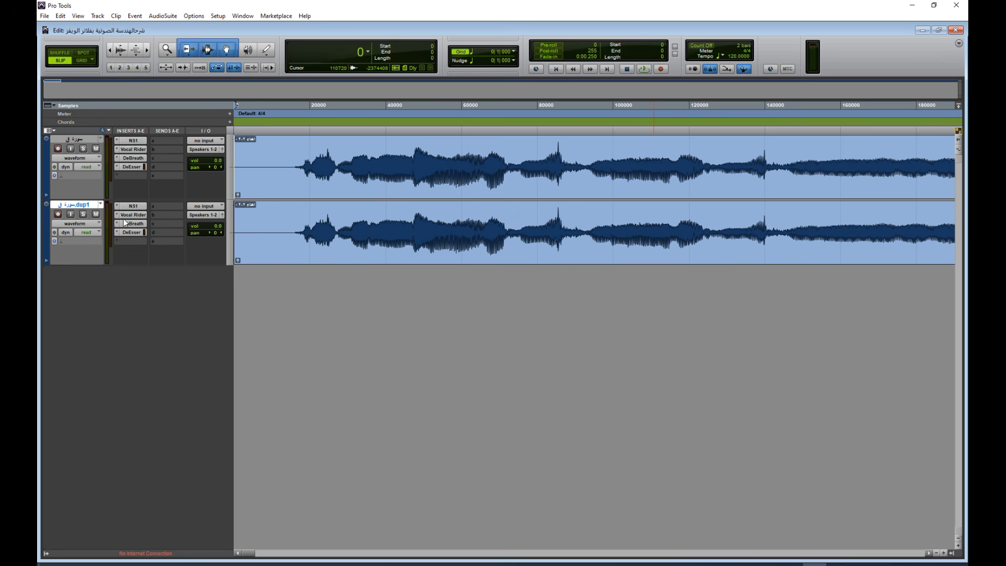
pyautogui.click(137, 206)
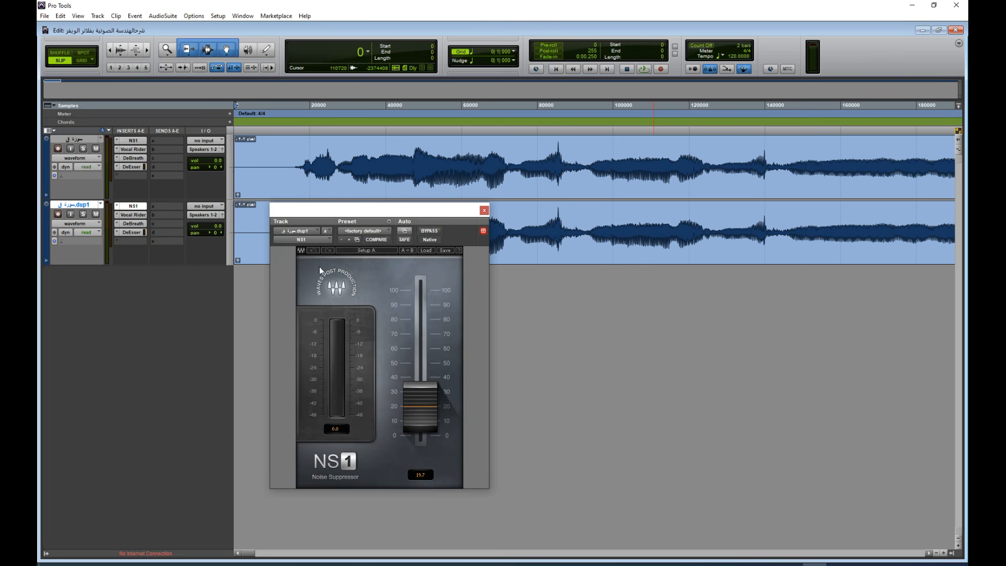
pyautogui.click(483, 208)
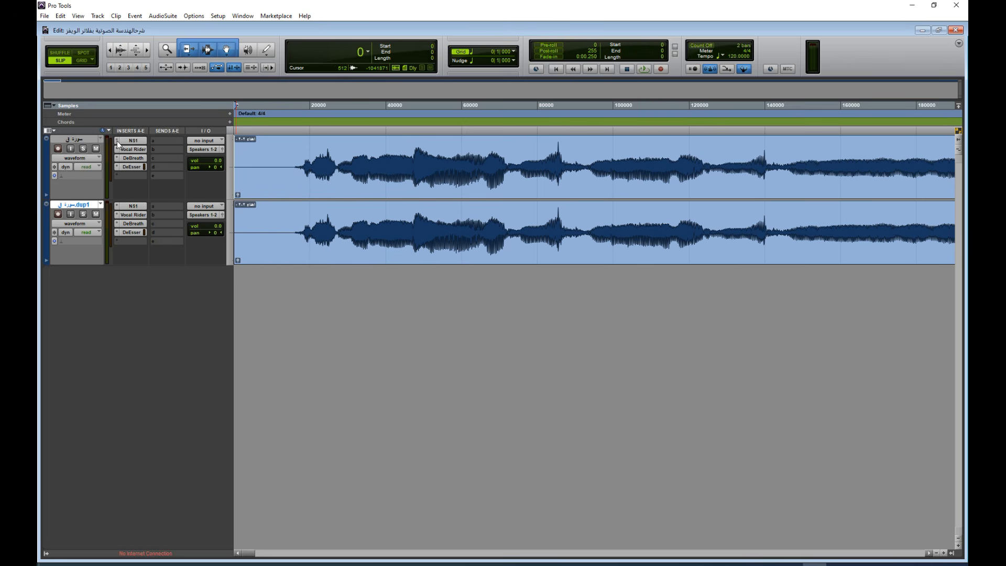
# Step: Remove NS1, Vocal Rider, DeBreath and DeEsser from the original voice track and shrink that track's height
pyautogui.moveTo(134, 140); pyautogui.dragTo(118, 156)
pyautogui.click(118, 173)
pyautogui.click(128, 176)
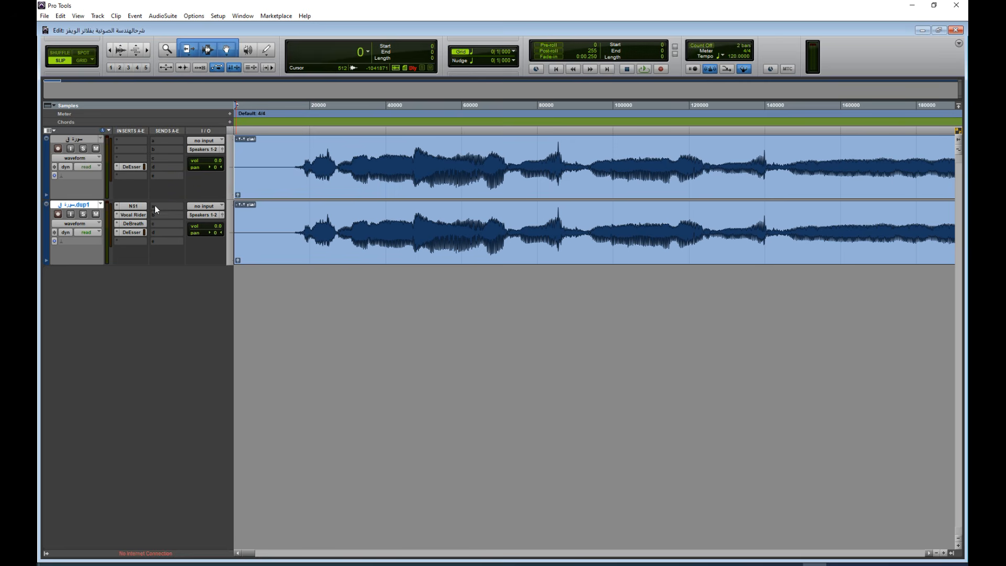
pyautogui.moveTo(117, 170); pyautogui.dragTo(167, 267)
pyautogui.moveTo(159, 200); pyautogui.dragTo(169, 162)
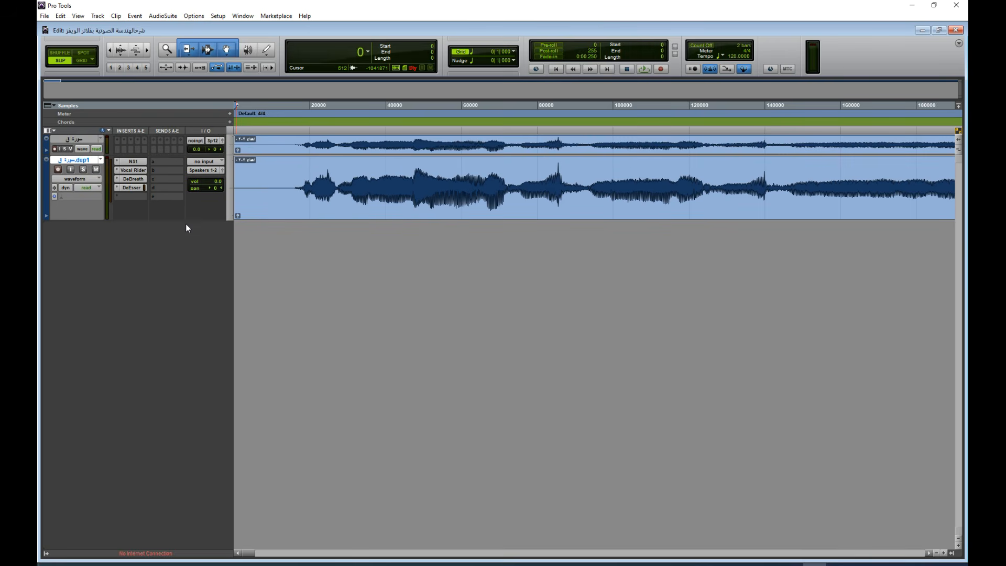
# Step: Slightly reduce the duplicate track's height and commit it offline with its source track hidden and made inactive
pyautogui.moveTo(160, 220); pyautogui.dragTo(186, 203)
pyautogui.rightClick(72, 159)
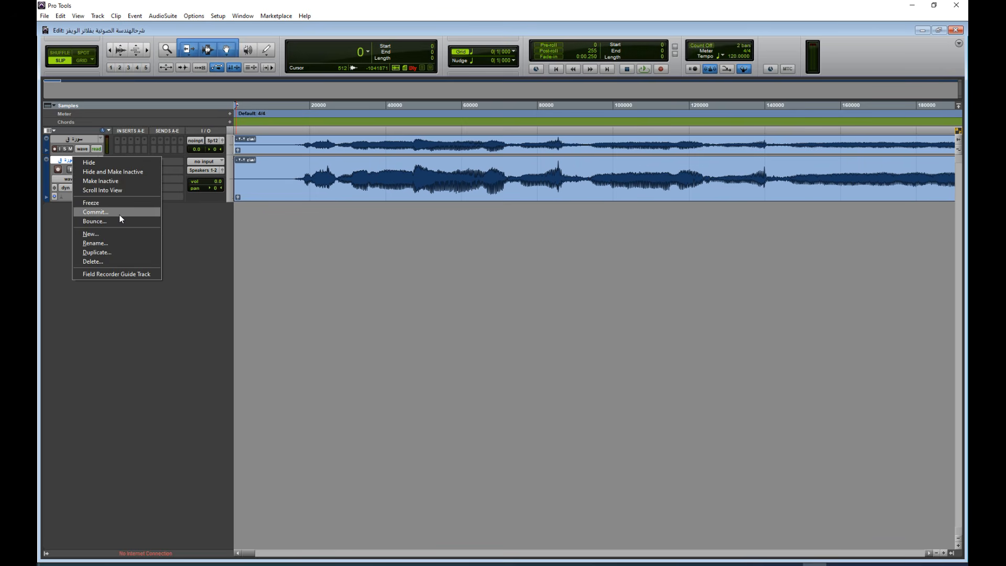
pyautogui.click(118, 212)
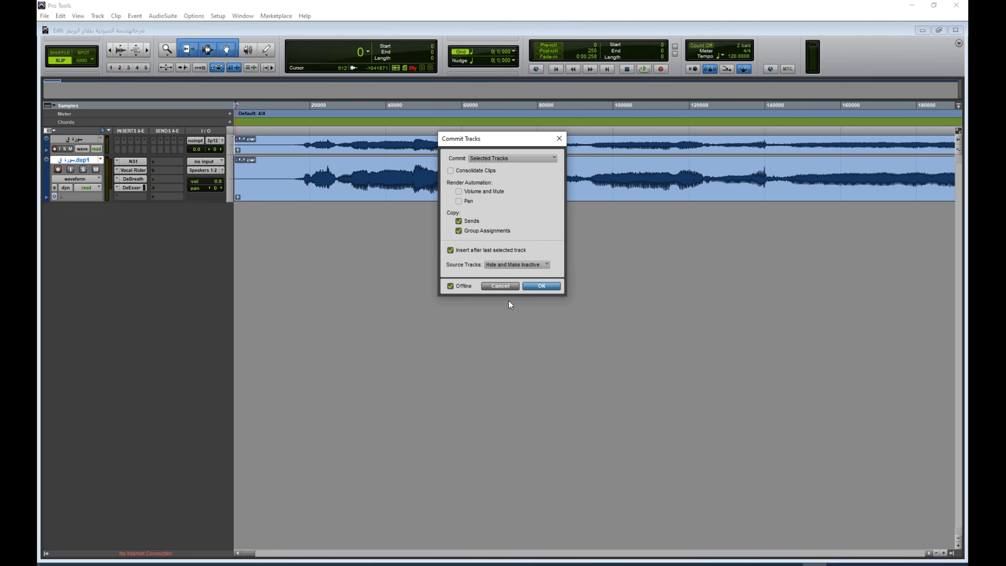
pyautogui.click(541, 286)
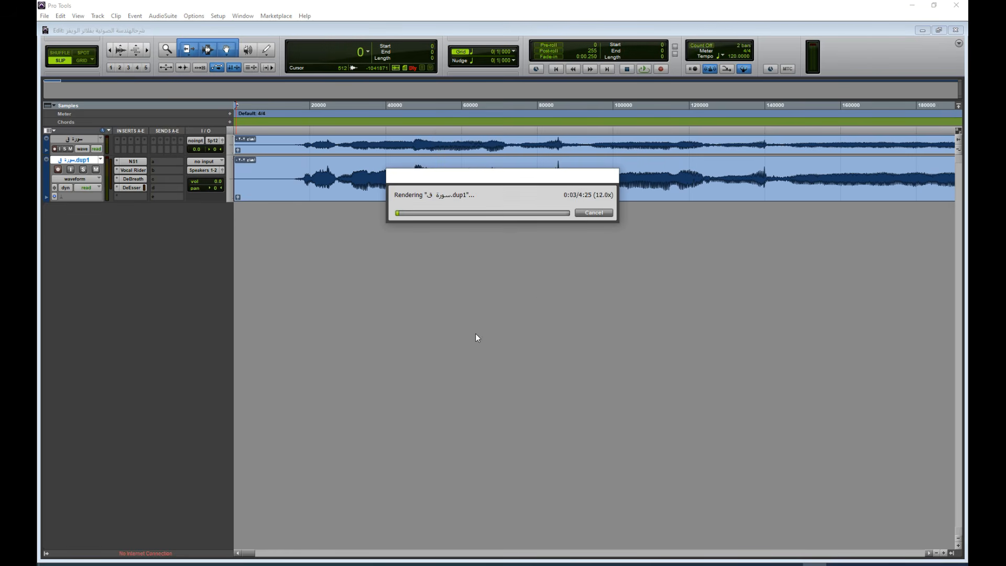